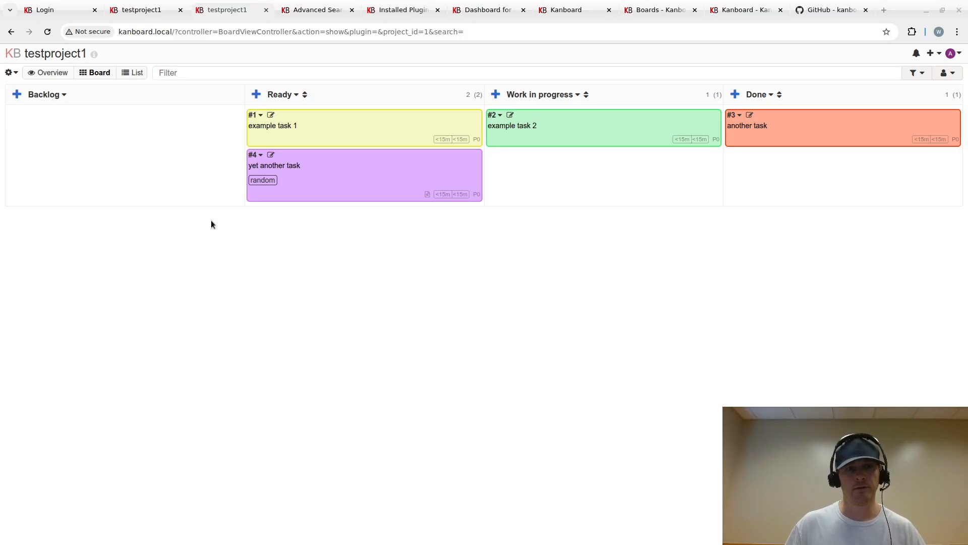
# - Look over the Kanboard documentation contents, the project website's feature list, its GitHub repository and the Boards documentation page
pyautogui.click(744, 10)
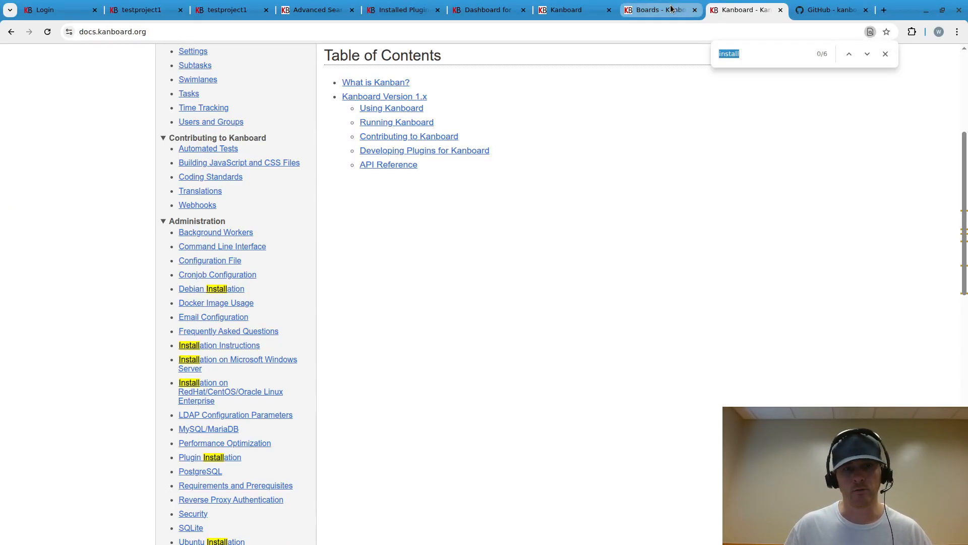
pyautogui.click(656, 10)
pyautogui.click(582, 9)
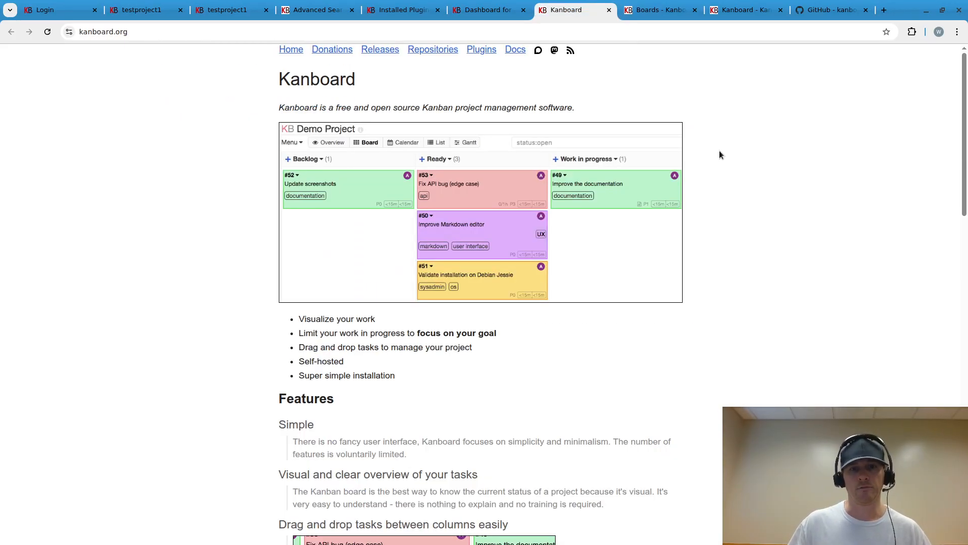
pyautogui.scroll(-14, 739, 151)
pyautogui.moveTo(828, 12); pyautogui.dragTo(661, 10)
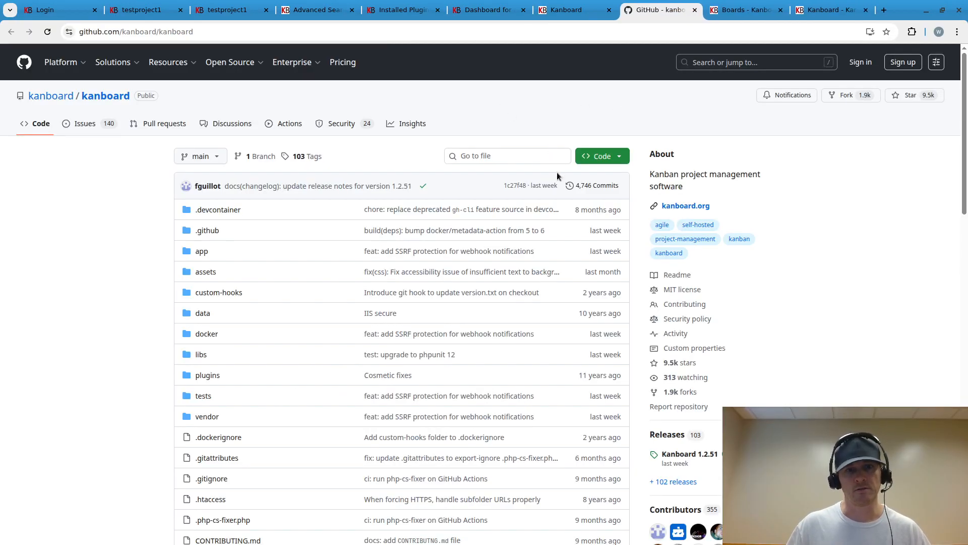
pyautogui.click(566, 12)
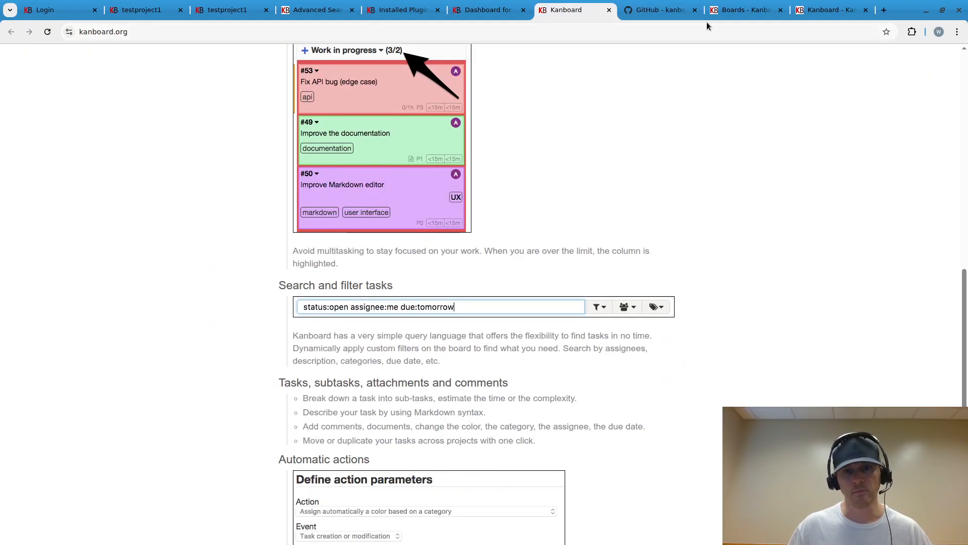
pyautogui.click(727, 7)
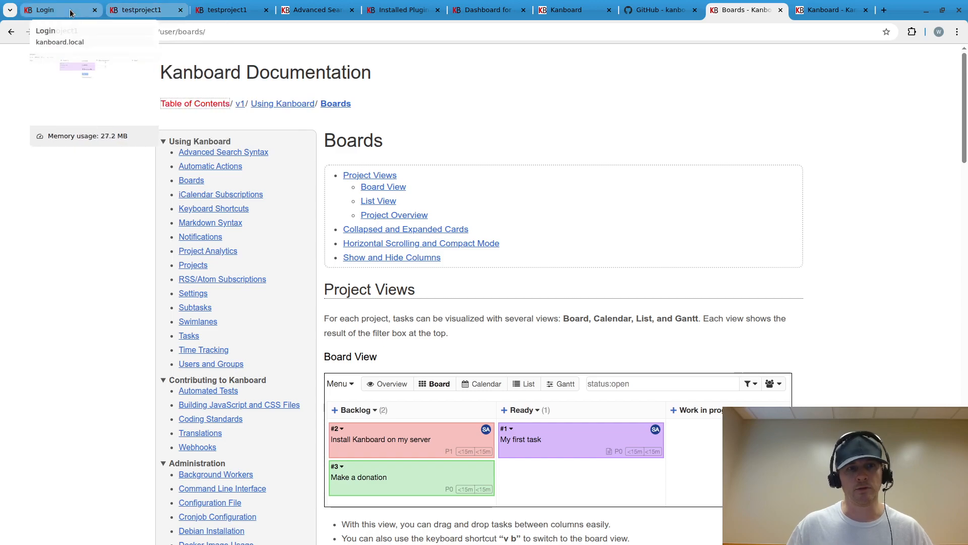
# - Look over the local testproject1 board, the login page and the Advanced Search Syntax documentation
pyautogui.click(132, 10)
pyautogui.click(213, 14)
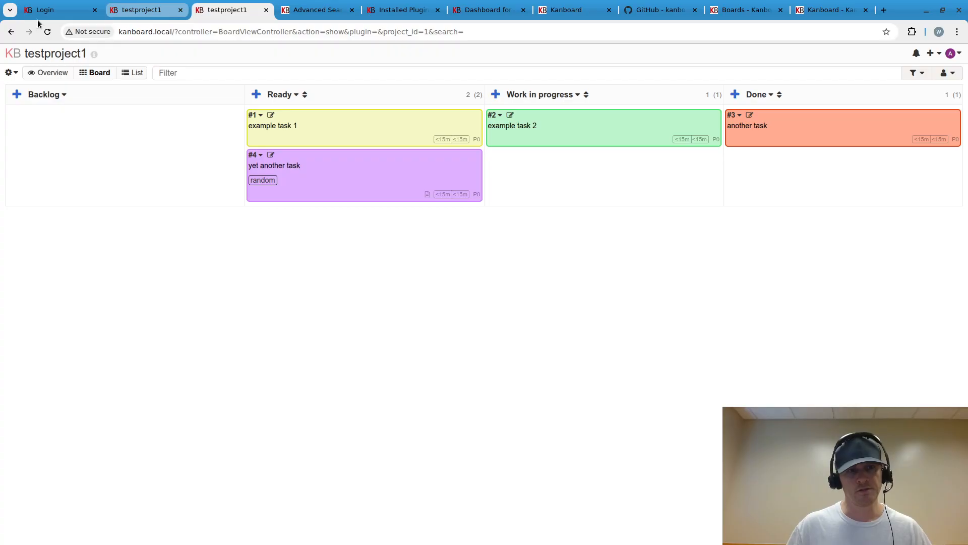
pyautogui.click(51, 13)
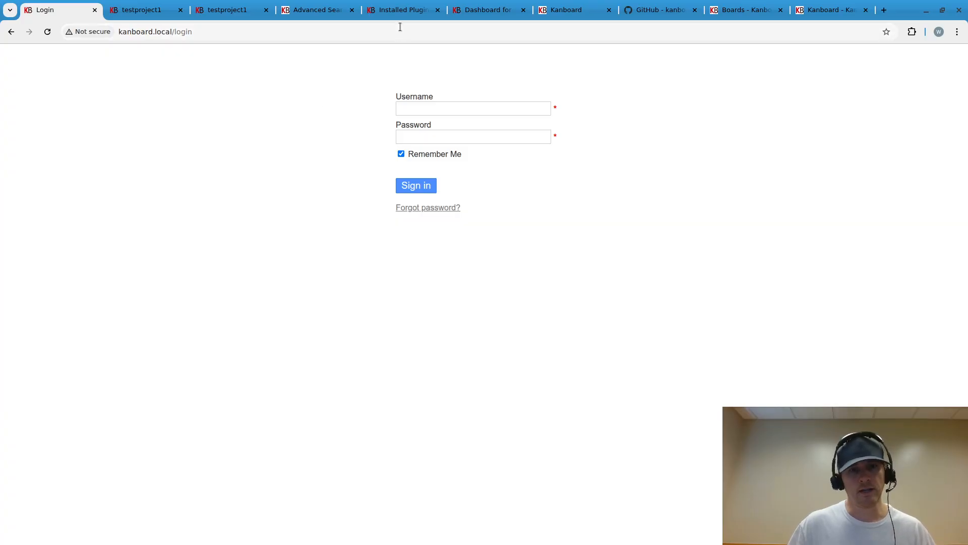
pyautogui.click(296, 11)
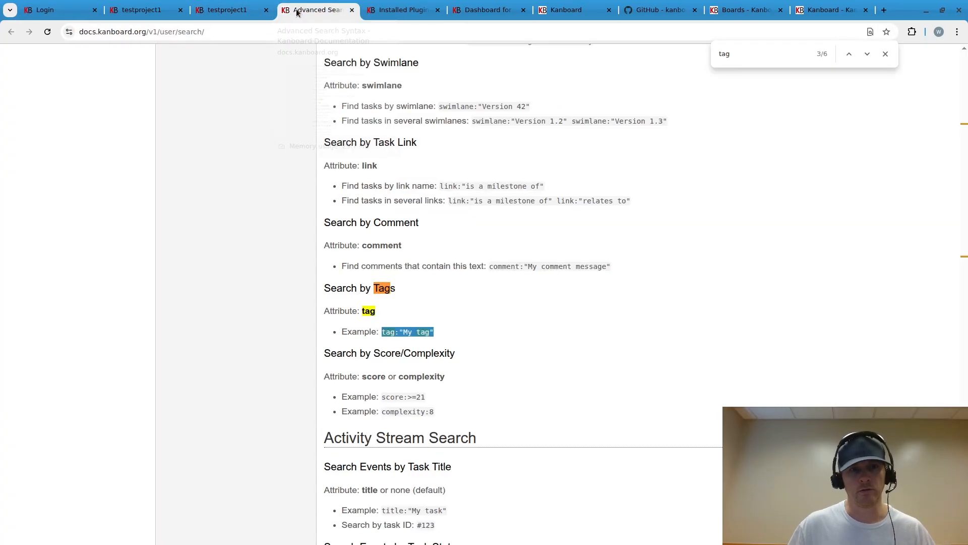
pyautogui.scroll(15, 644, 279)
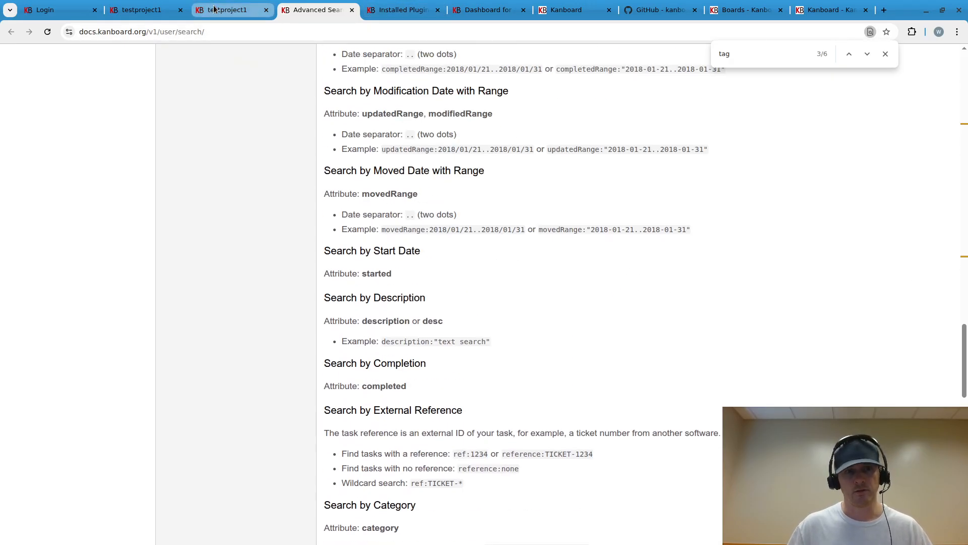
pyautogui.click(230, 10)
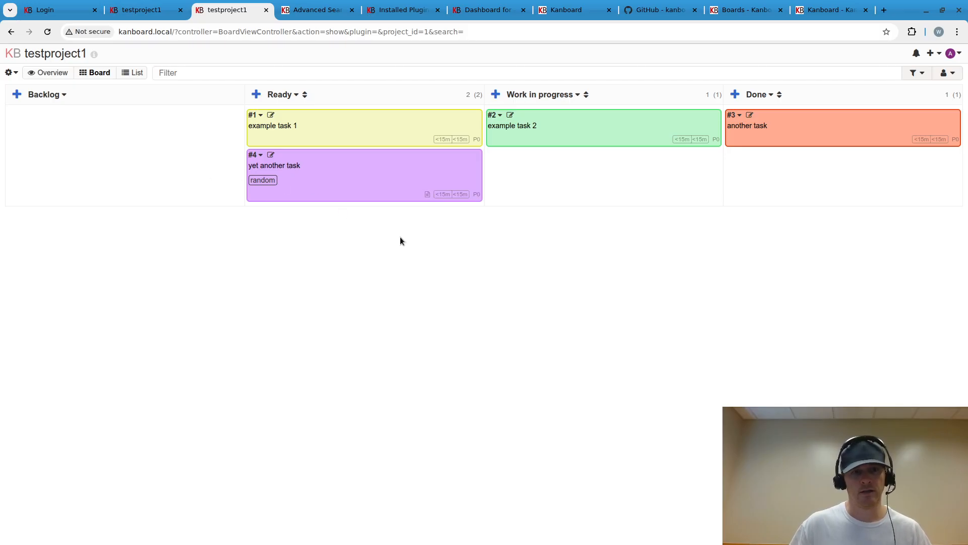
# - Move "example task 2" to the Done column and "another task" to the Work in progress column
pyautogui.moveTo(378, 126)
pyautogui.mouseDown()
pyautogui.moveTo(380, 177)
pyautogui.moveTo(379, 127)
pyautogui.moveTo(158, 119)
pyautogui.moveTo(150, 127)
pyautogui.moveTo(324, 130)
pyautogui.moveTo(385, 162)
pyautogui.moveTo(379, 134)
pyautogui.mouseUp()
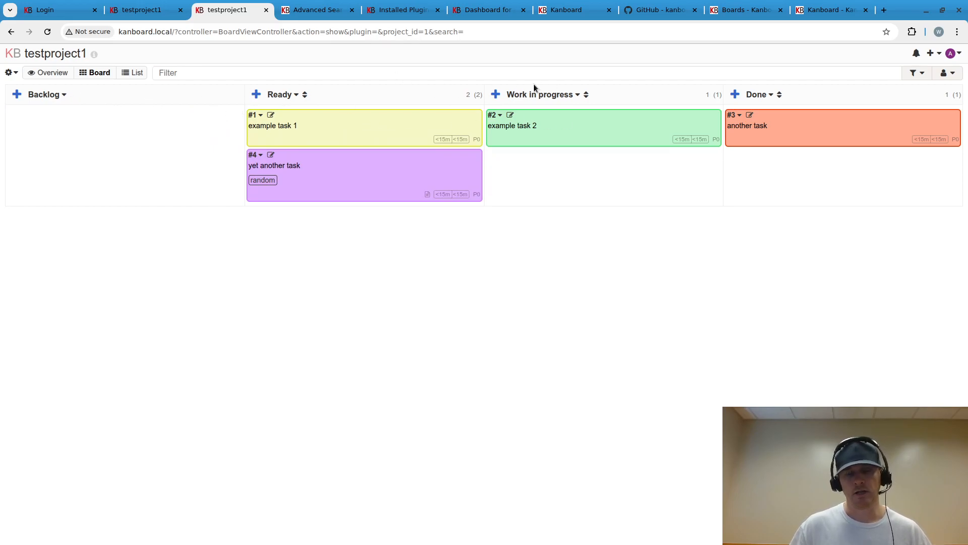
pyautogui.moveTo(797, 127); pyautogui.dragTo(857, 144)
pyautogui.moveTo(626, 141); pyautogui.dragTo(853, 177)
pyautogui.moveTo(812, 143); pyautogui.dragTo(580, 166)
pyautogui.moveTo(596, 128); pyautogui.dragTo(787, 133)
# - View the details of "another task", return to the board and move "example task 1" to the Backlog column
pyautogui.click(631, 133)
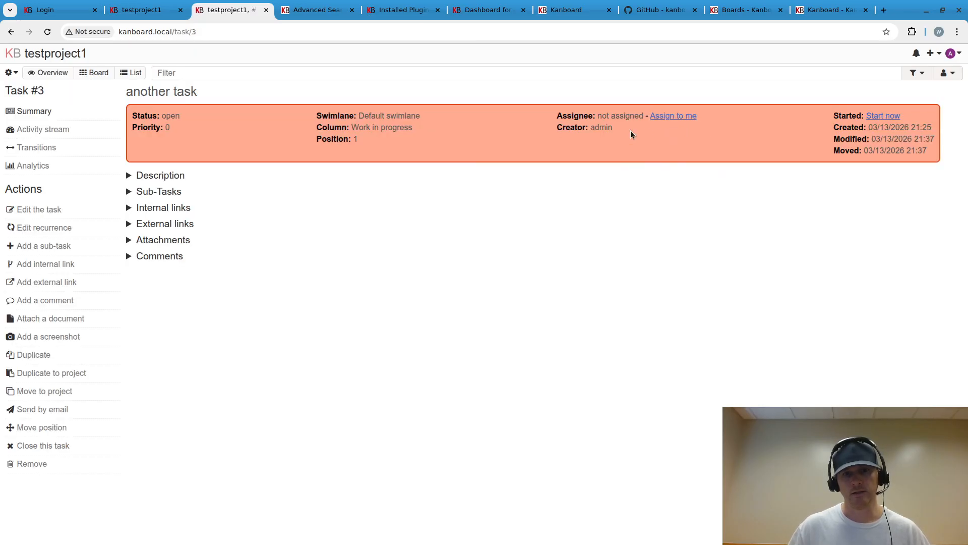
pyautogui.click(11, 31)
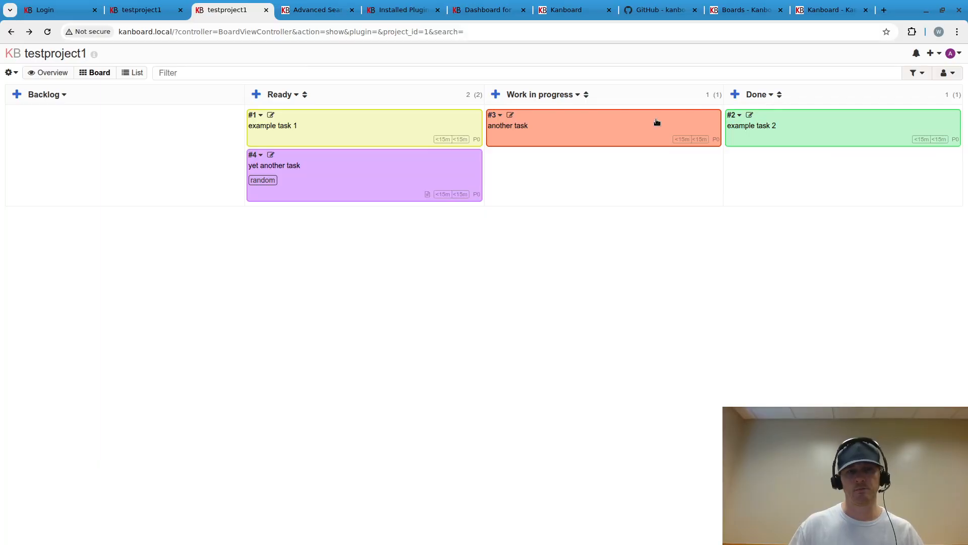
pyautogui.moveTo(404, 126); pyautogui.dragTo(241, 159)
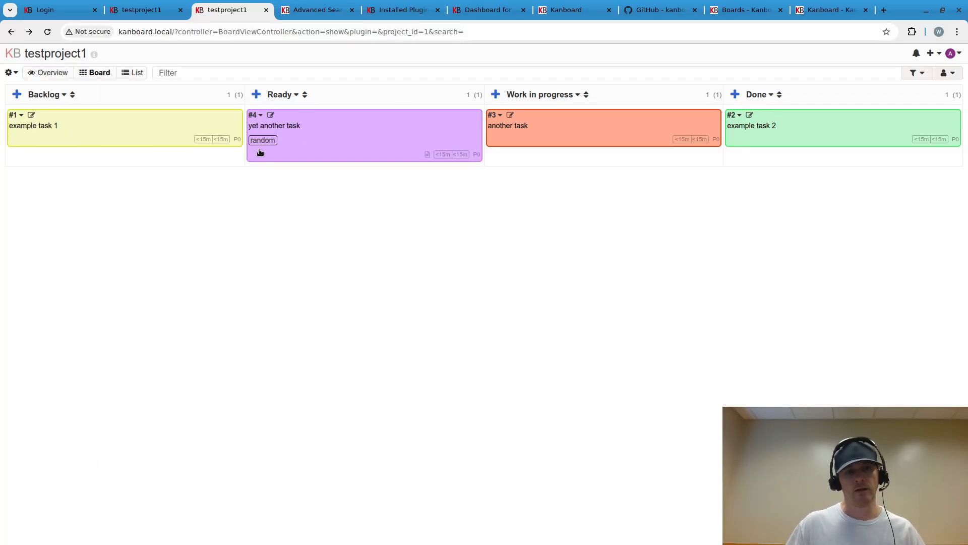
pyautogui.moveTo(372, 137); pyautogui.dragTo(125, 173)
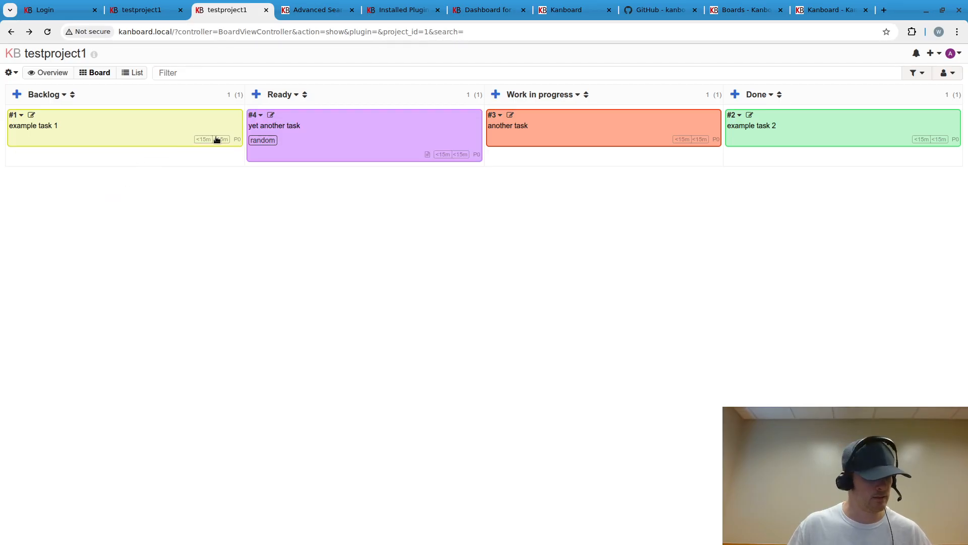
# - Go from the testproject1 board to the dashboard and open the form for a new project
pyautogui.click(147, 15)
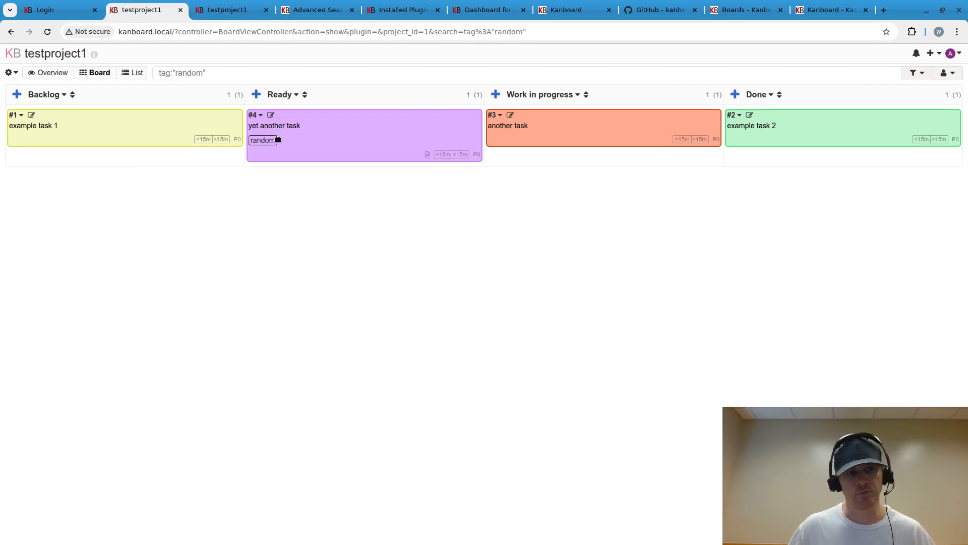
pyautogui.click(13, 54)
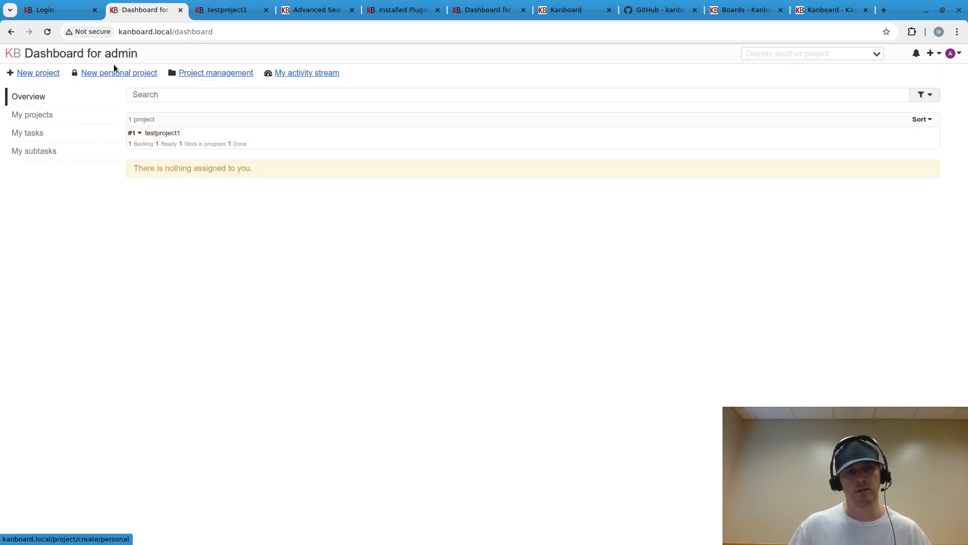
pyautogui.click(50, 75)
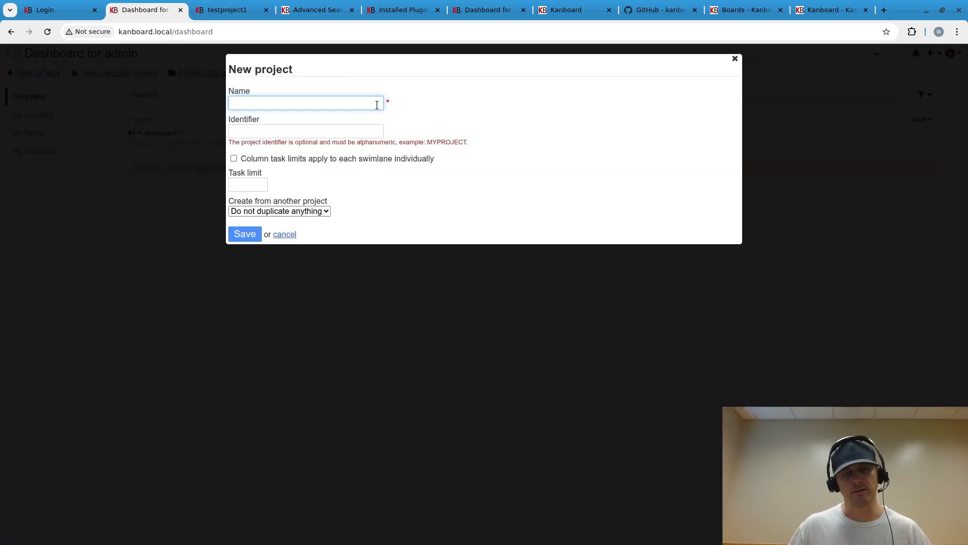
pyautogui.write('tes')
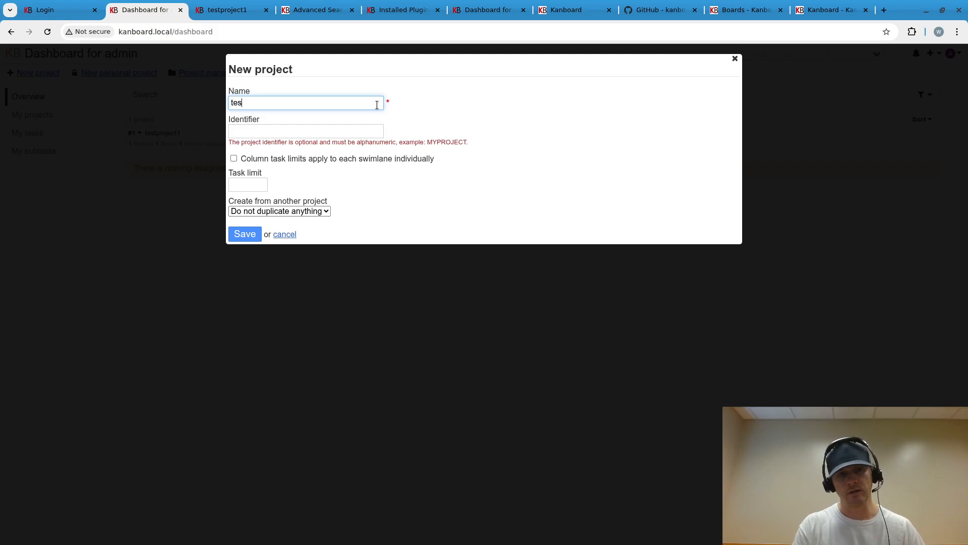
pyautogui.write('t')
pyautogui.press('BackSpace')
pyautogui.press('BackSpace')
pyautogui.press('BackSpace')
pyautogui.press('BackSpace')
# - Name the new project "anotherproject" and use the same text as its identifier
pyautogui.write('anot')
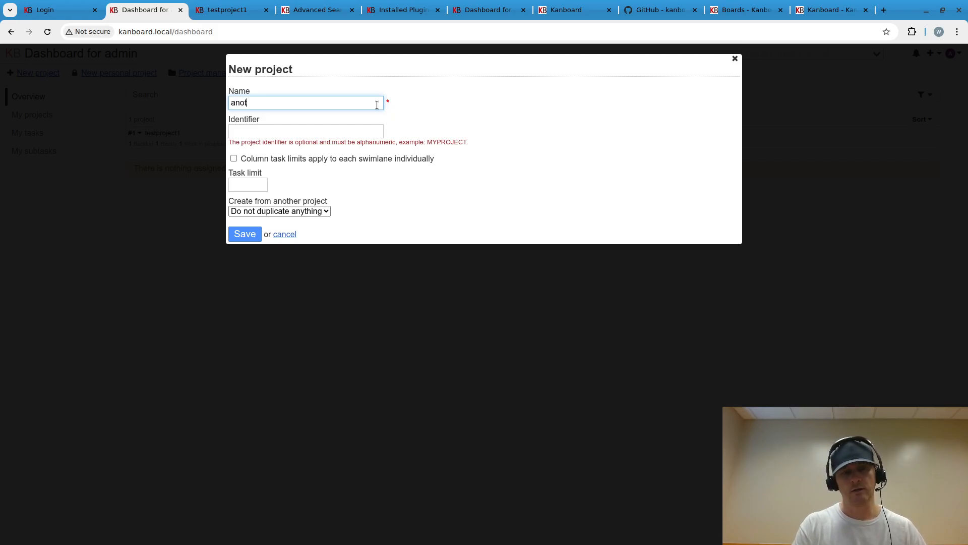
pyautogui.write('herproject')
pyautogui.hotkey('ctrl', 'a')
pyautogui.hotkey('ctrl', 'c')
pyautogui.press('Tab')
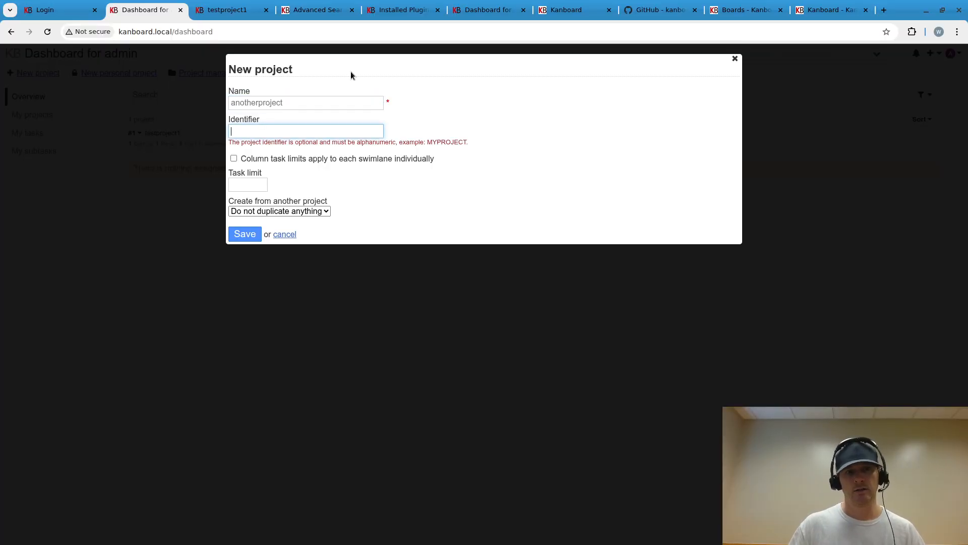
pyautogui.hotkey('ctrl', 'v')
pyautogui.press('Tab')
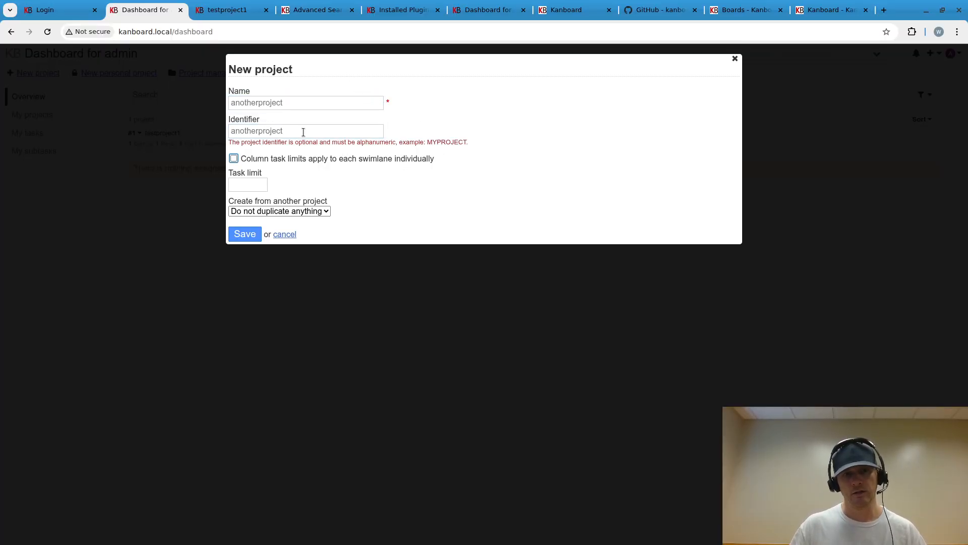
pyautogui.click(283, 105)
pyautogui.hotkey('ctrl', 'a')
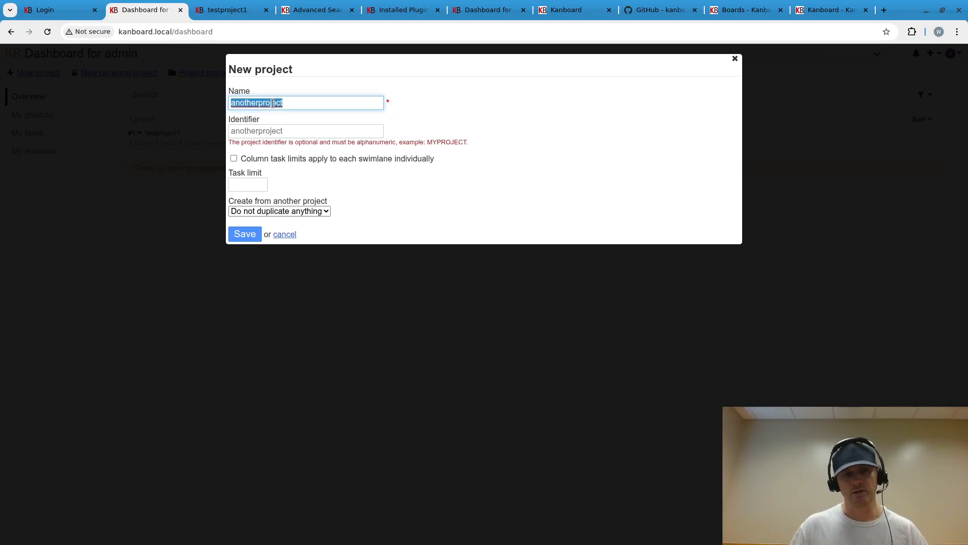
pyautogui.click(285, 132)
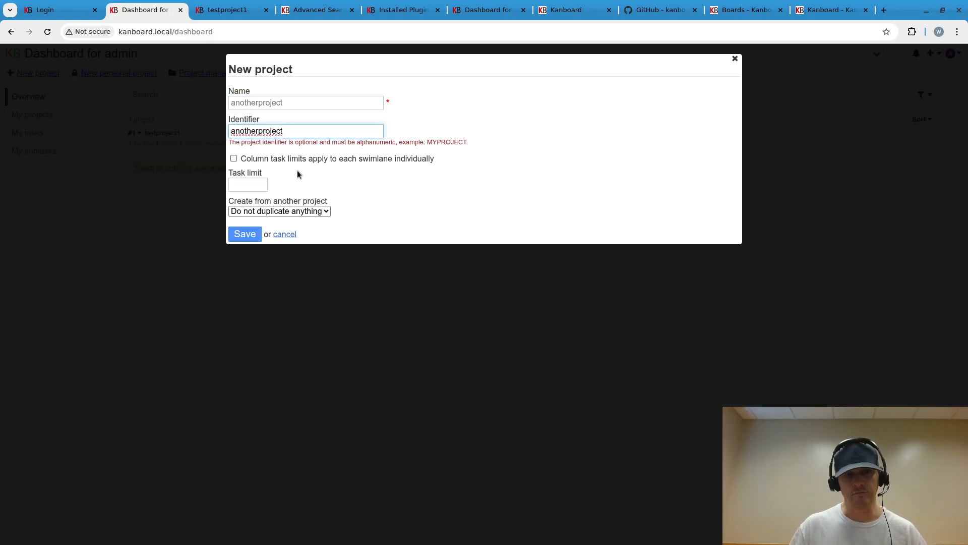
pyautogui.click(254, 183)
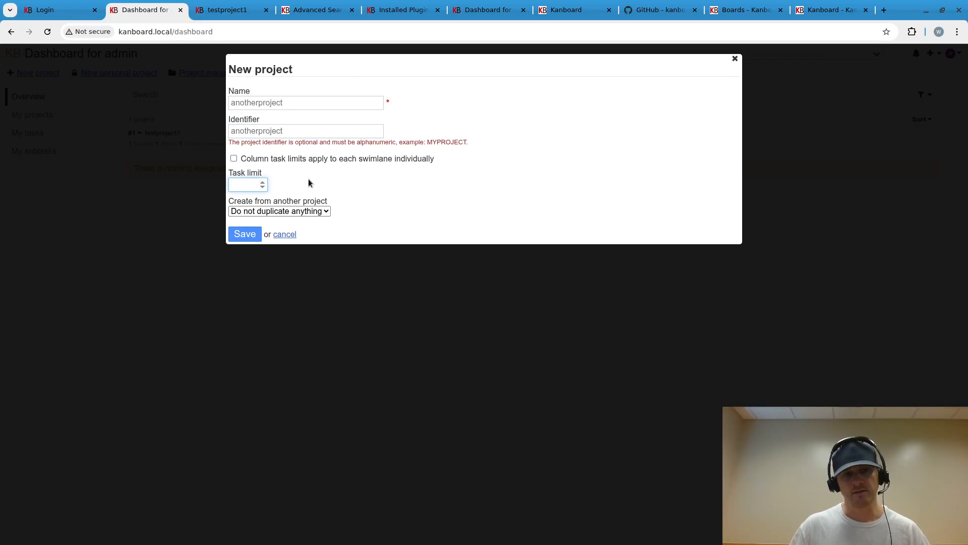
pyautogui.doubleClick(314, 160)
pyautogui.click(314, 160)
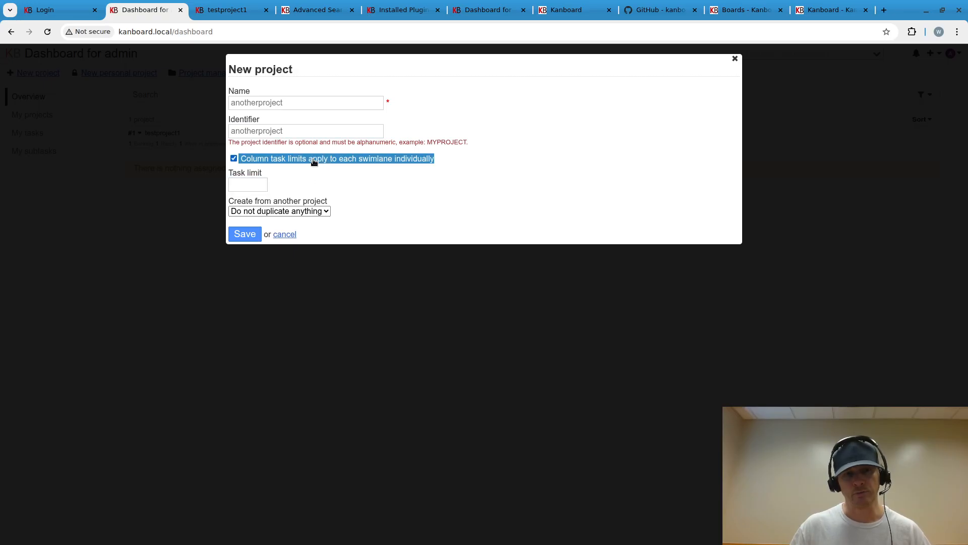
pyautogui.click(313, 160)
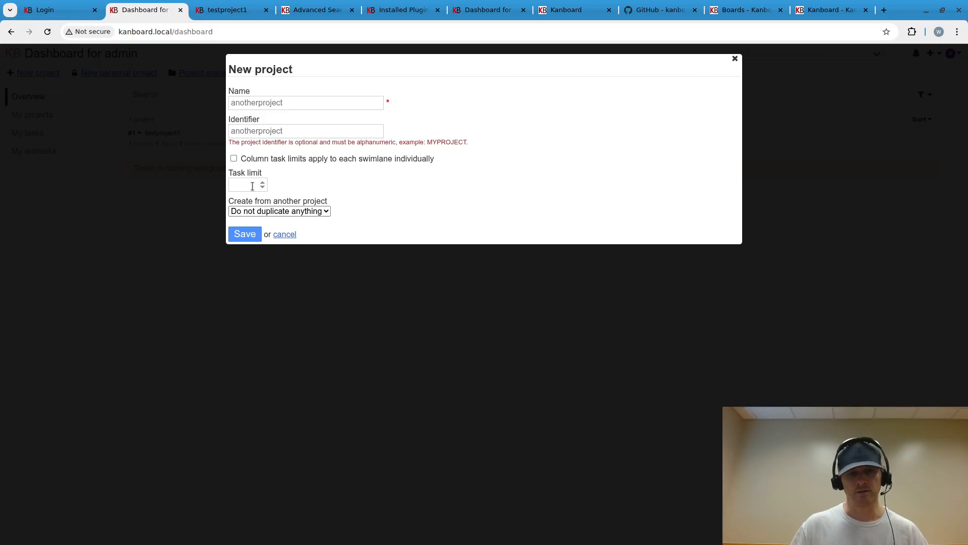
# - Keep the new project on "Do not duplicate anything" and save it
pyautogui.click(313, 211)
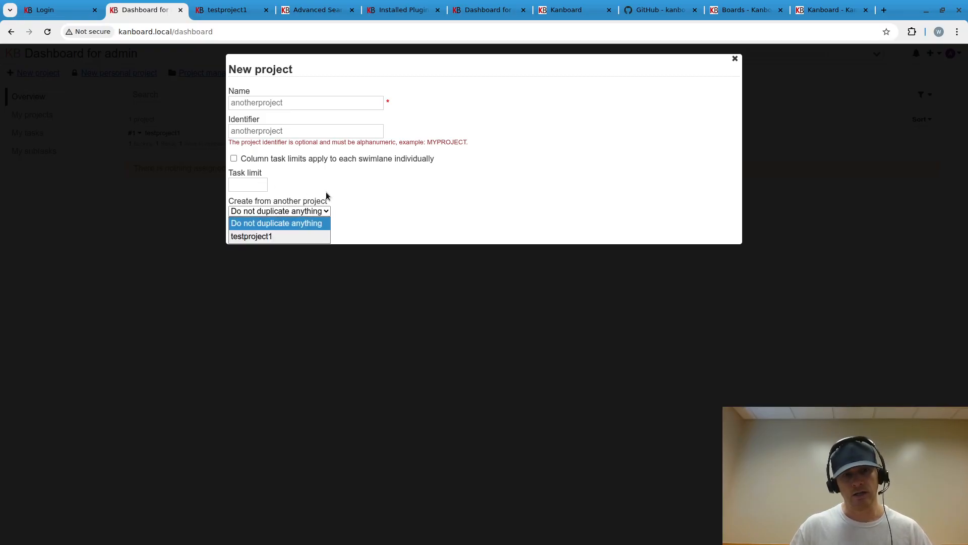
pyautogui.click(316, 200)
pyautogui.tripleClick(316, 200)
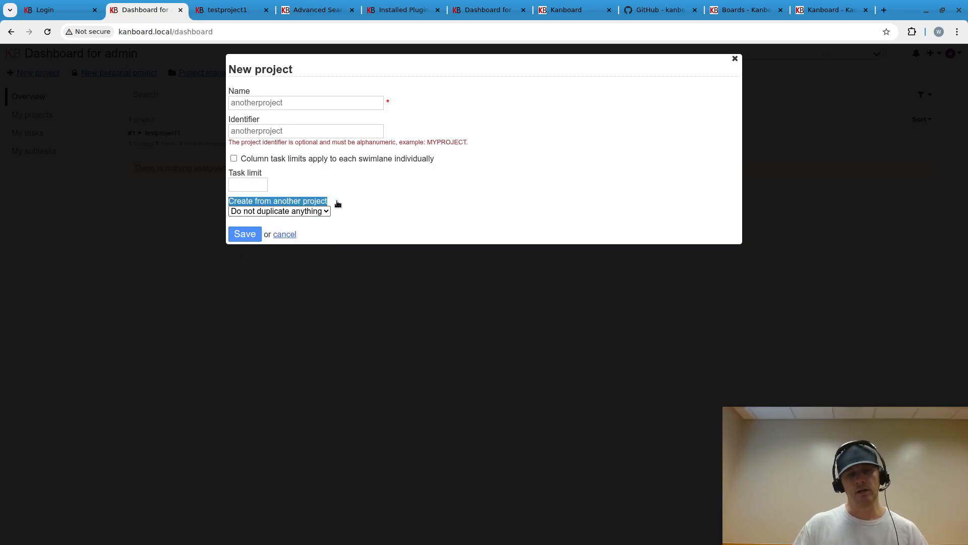
pyautogui.click(289, 214)
pyautogui.click(278, 223)
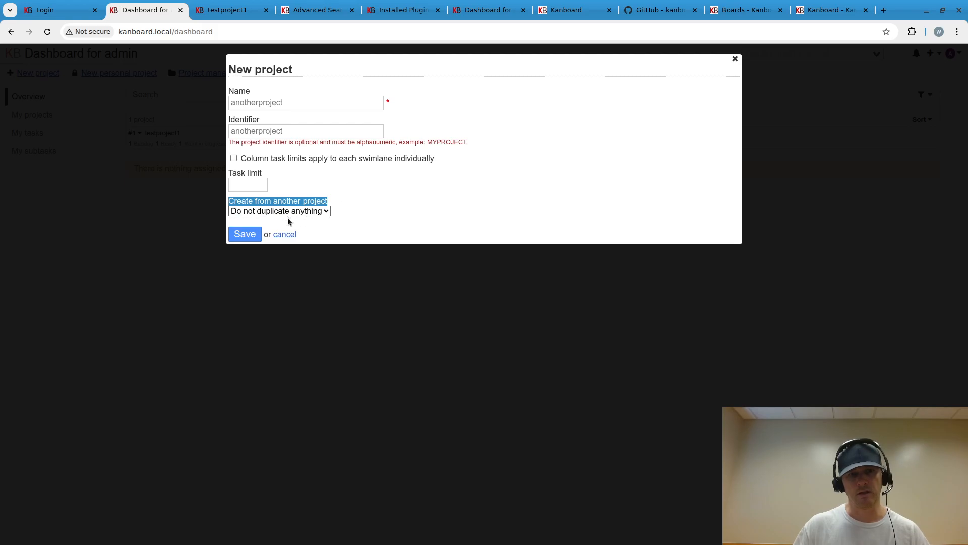
pyautogui.click(247, 234)
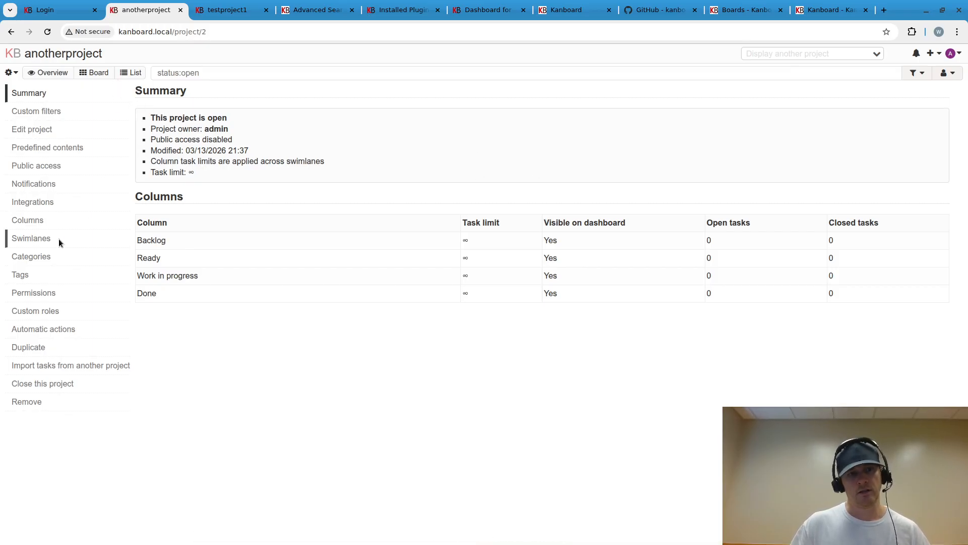
# - View the board, list and overview of anotherproject, and open its configuration page
pyautogui.click(97, 72)
pyautogui.click(135, 73)
pyautogui.click(100, 75)
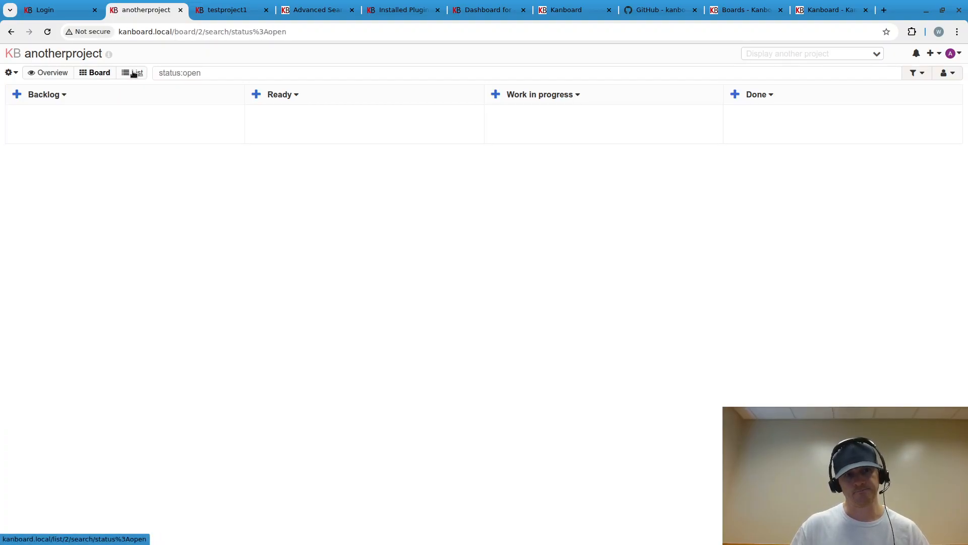
pyautogui.click(53, 72)
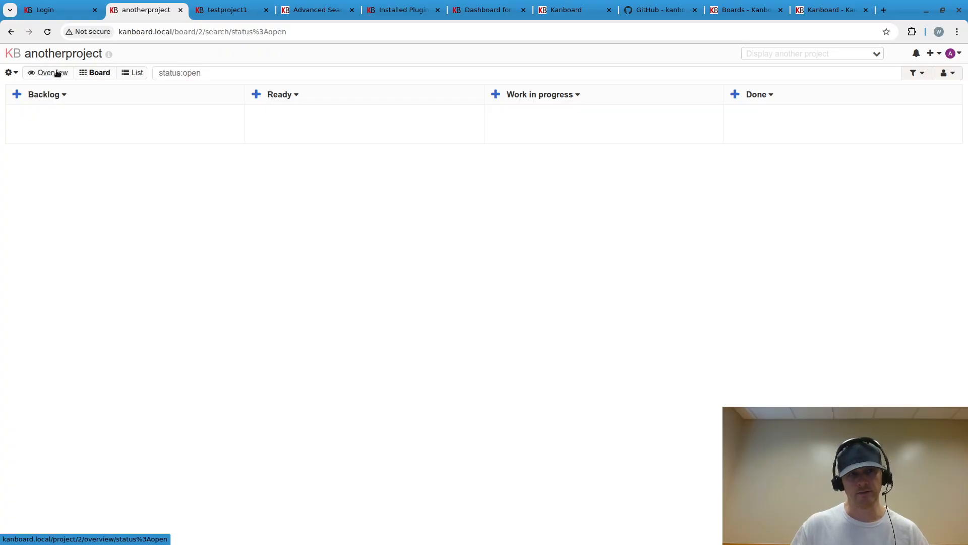
pyautogui.click(11, 73)
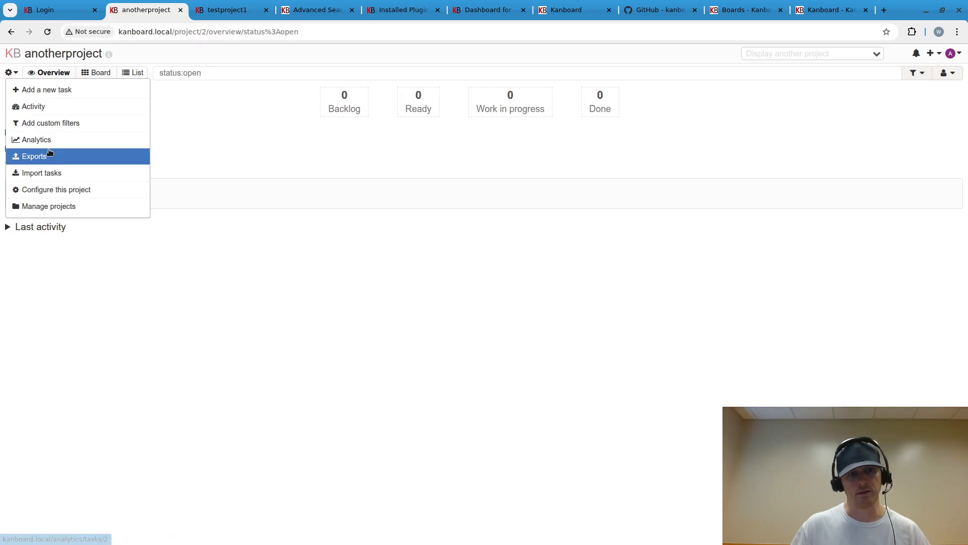
pyautogui.click(89, 194)
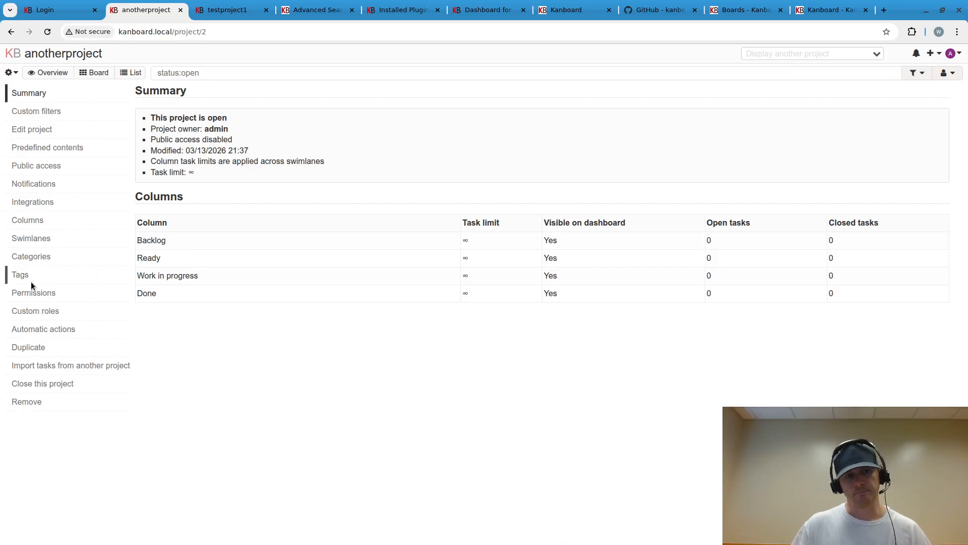
# - Add a new column titled "things to buy" in the column settings of anotherproject
pyautogui.click(26, 221)
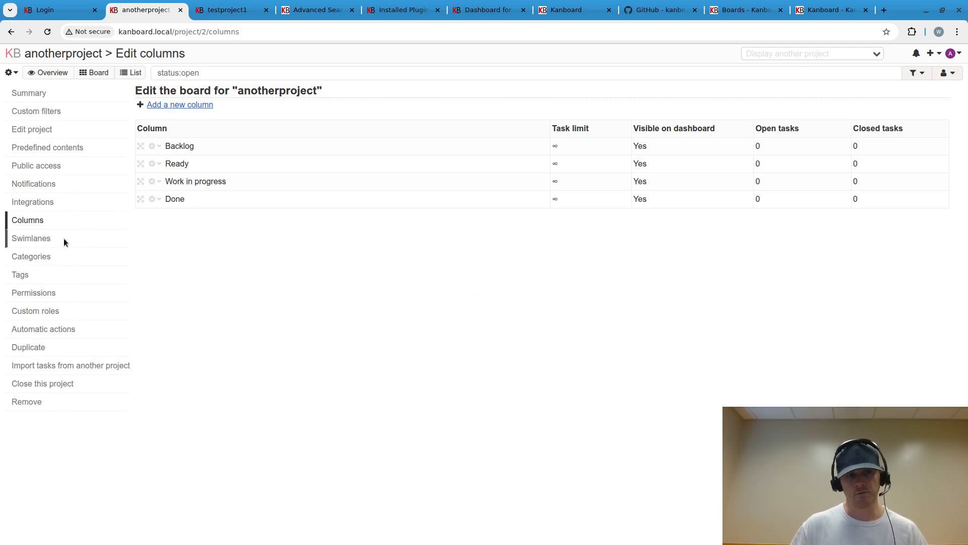
pyautogui.click(11, 73)
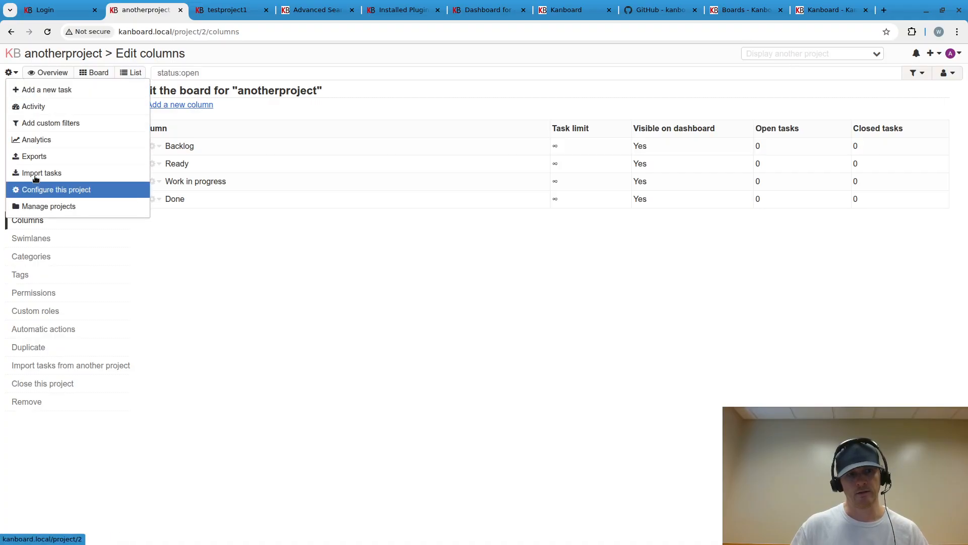
pyautogui.click(186, 282)
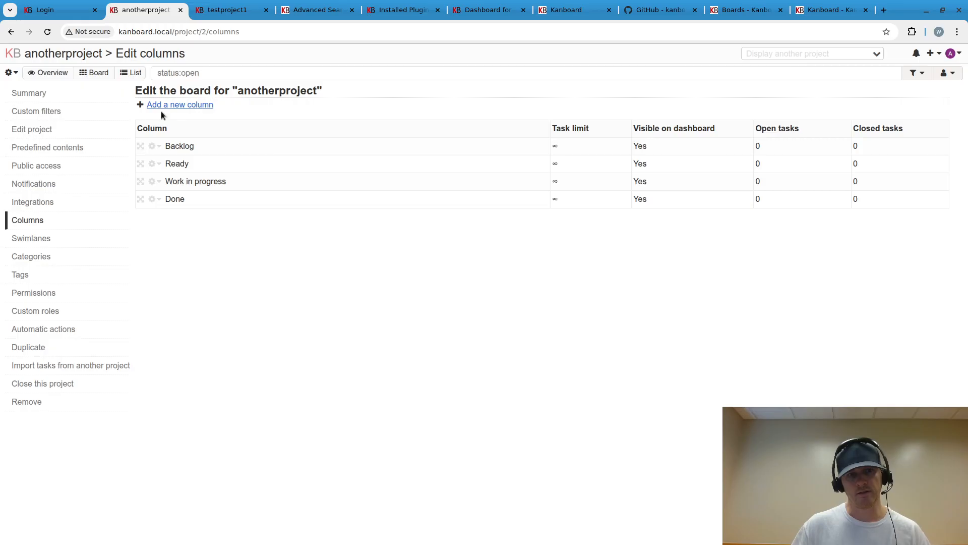
pyautogui.click(173, 105)
pyautogui.write('things to buy6')
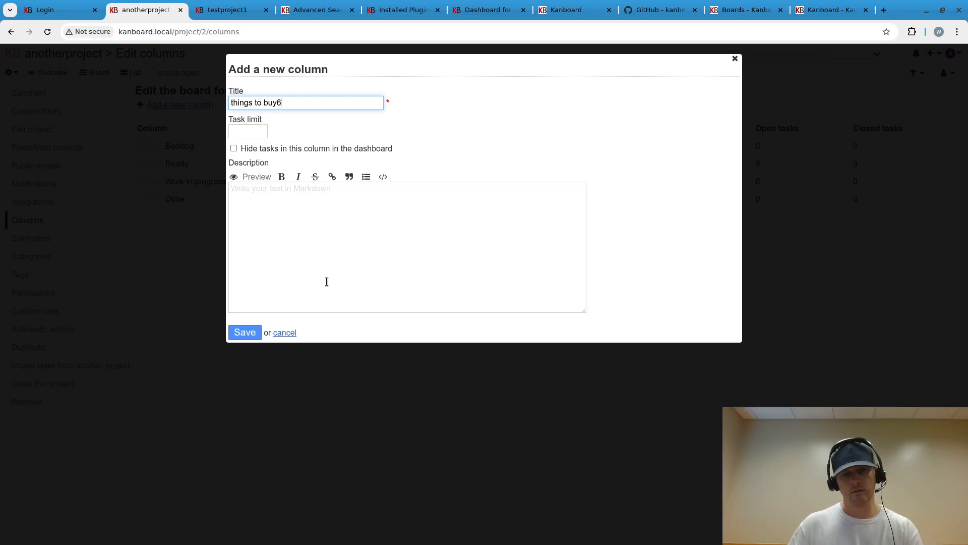
pyautogui.press('Return')
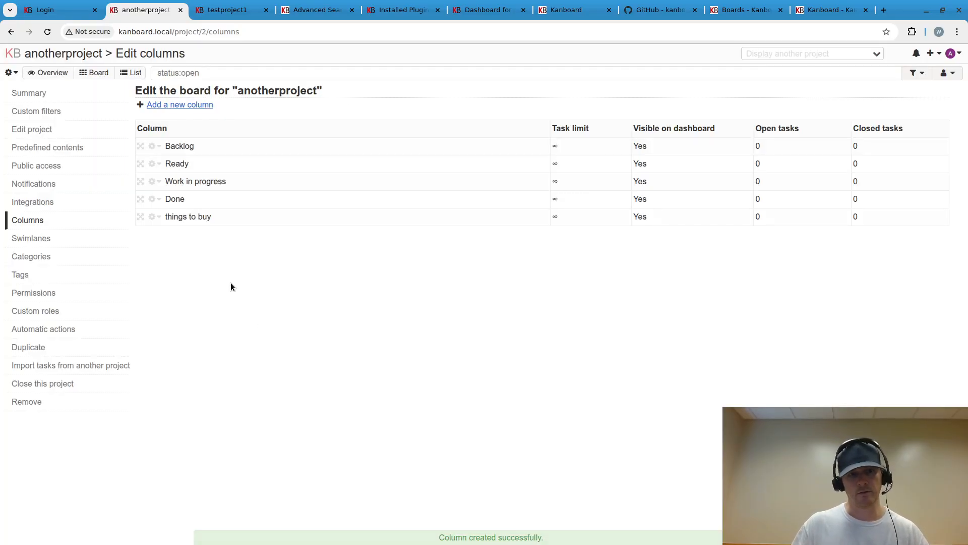
# - Create a task titled "making a video" in the Work in progress column of the anotherproject board
pyautogui.click(99, 73)
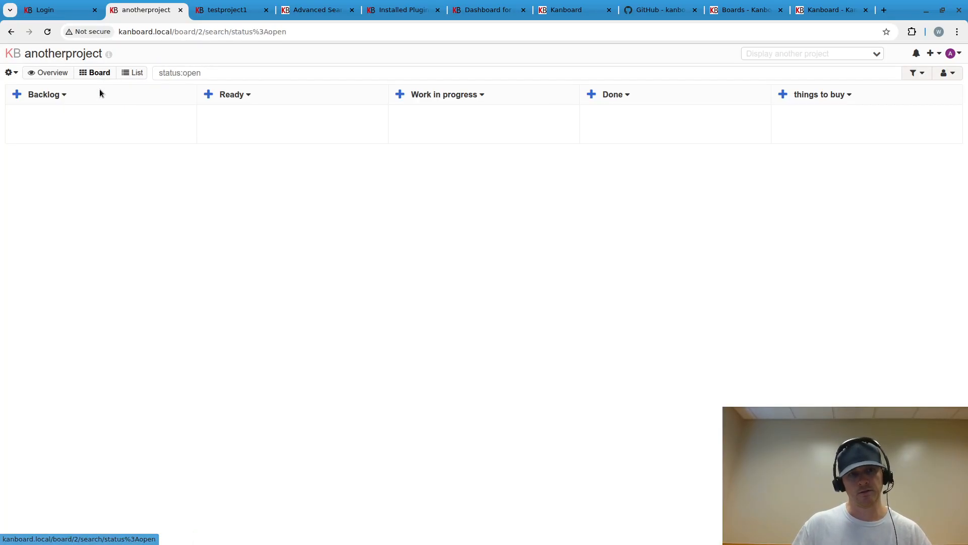
pyautogui.click(401, 94)
pyautogui.write('making a video')
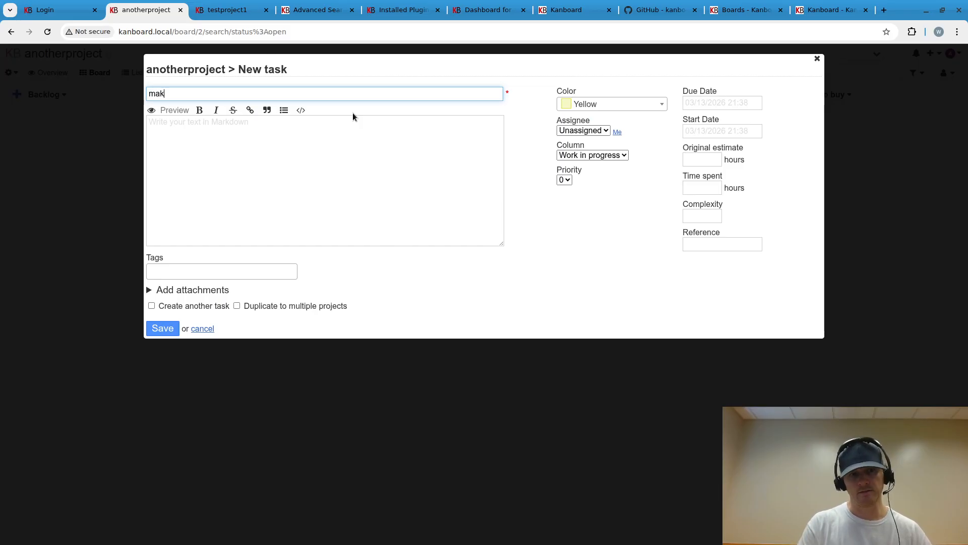
pyautogui.click(163, 328)
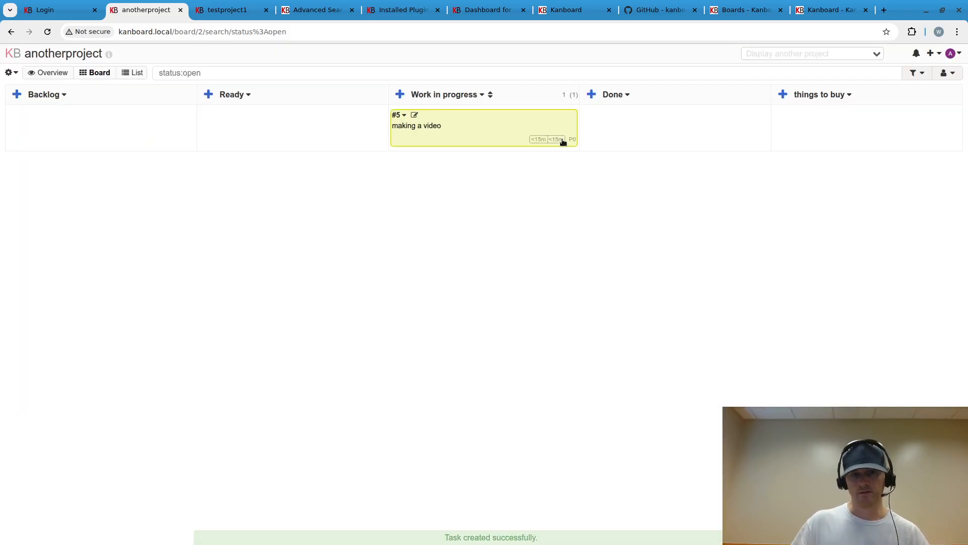
# - Create a second task in Work in progress with the colour Green and the title "making a video p2"
pyautogui.click(399, 95)
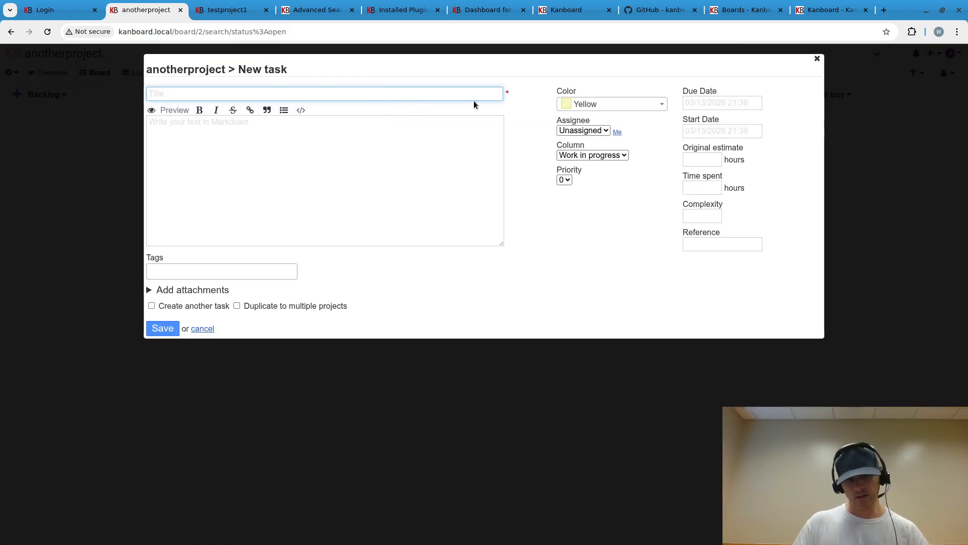
pyautogui.click(630, 104)
pyautogui.click(612, 159)
pyautogui.click(275, 96)
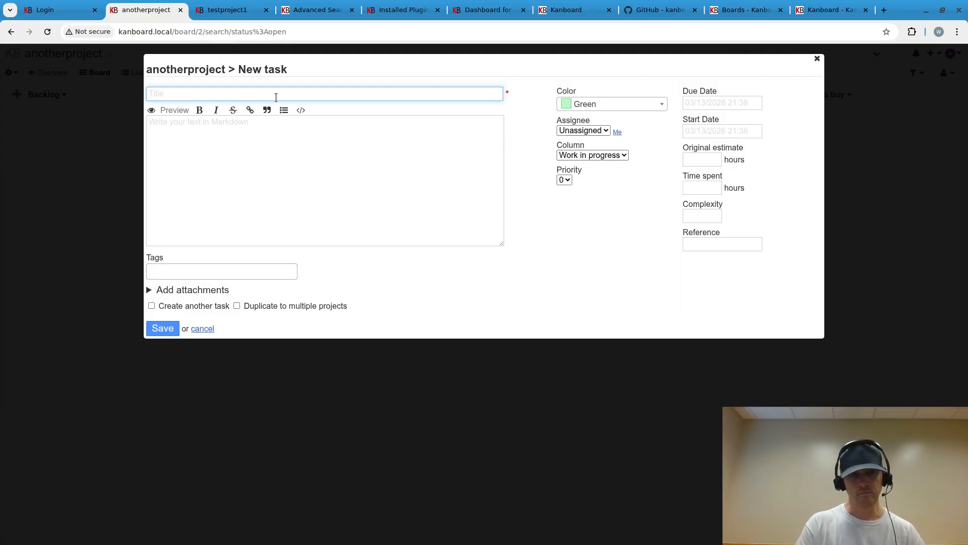
pyautogui.press('BackSpace')
pyautogui.hotkey('ctrl', 'shift', 'a')
pyautogui.press('Escape')
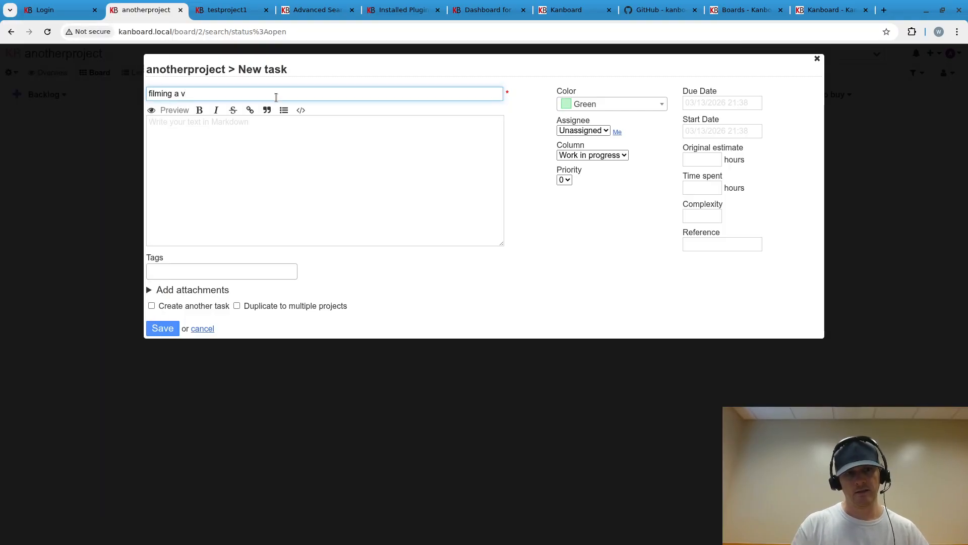
pyautogui.hotkey('ctrl', 'a')
pyautogui.write('ma')
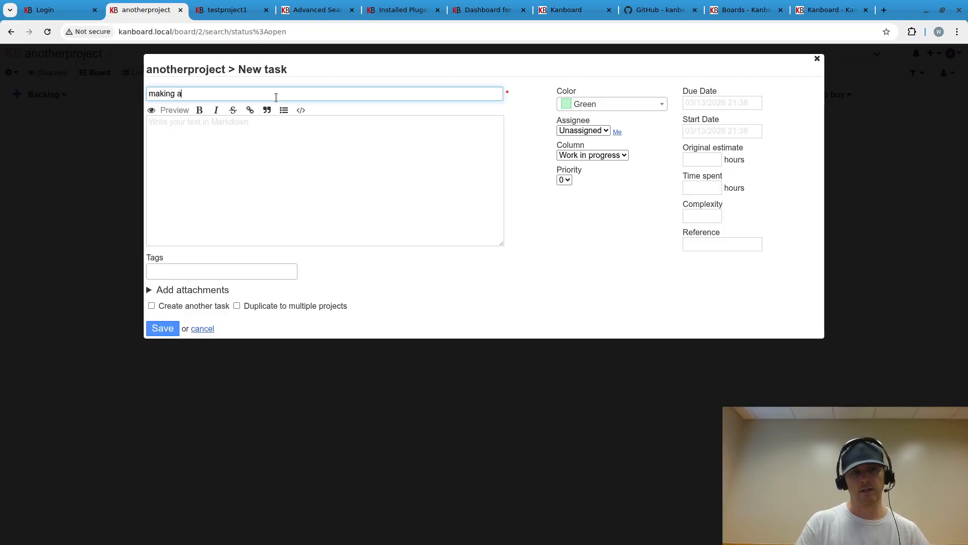
pyautogui.write('king a video p2')
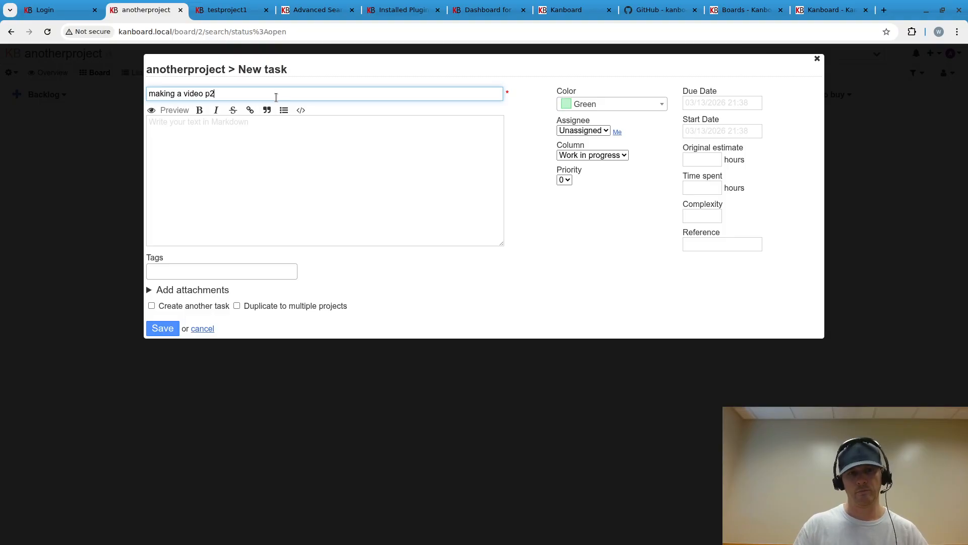
pyautogui.click(163, 329)
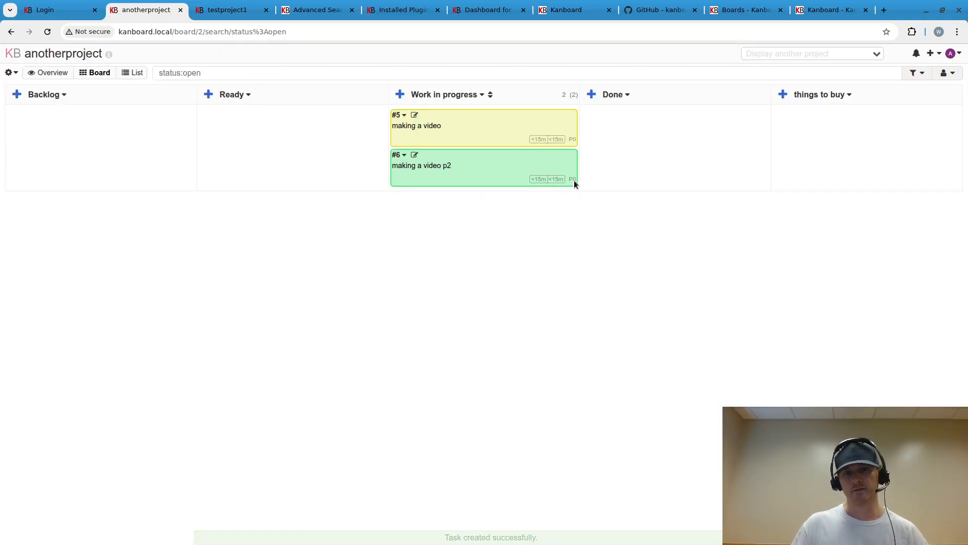
# - Remove the tasks "making a video p2" and "making a video" from the project
pyautogui.click(484, 170)
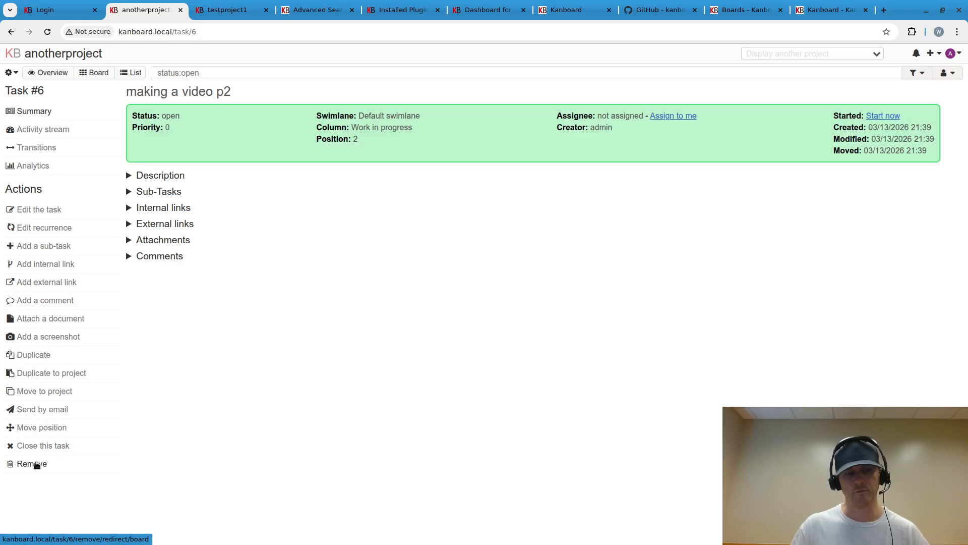
pyautogui.click(35, 464)
pyautogui.click(292, 124)
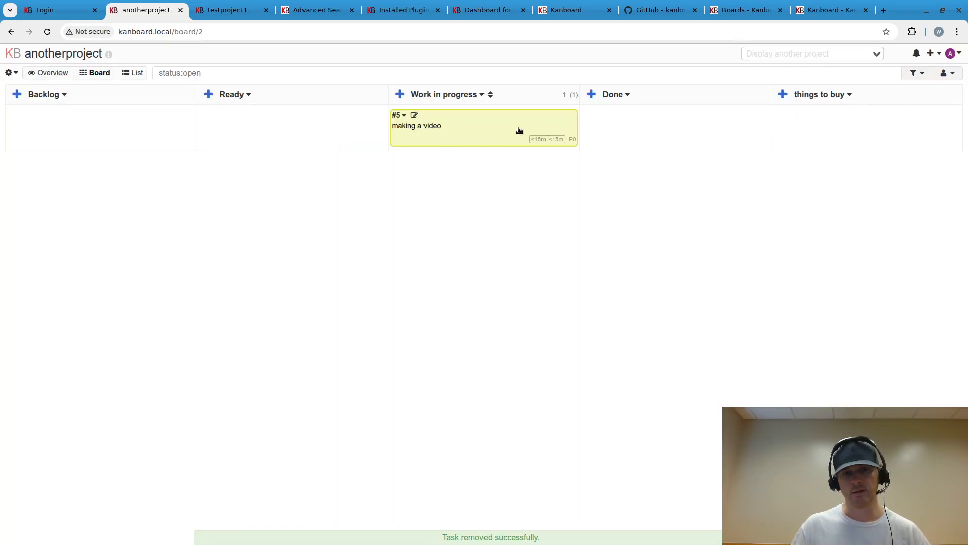
pyautogui.click(503, 129)
pyautogui.click(41, 463)
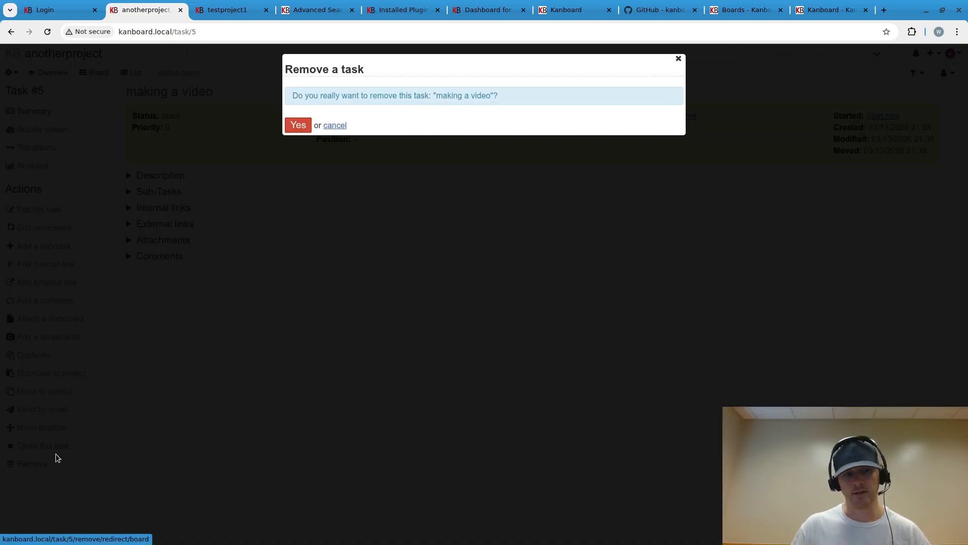
pyautogui.click(298, 125)
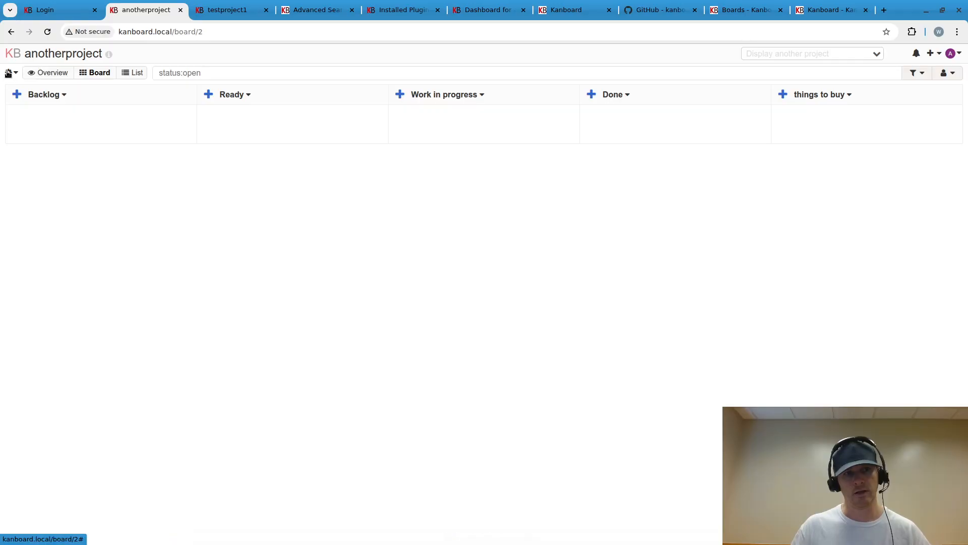
# - Return to the column settings of anotherproject and remove the Backlog column
pyautogui.click(10, 72)
pyautogui.click(65, 241)
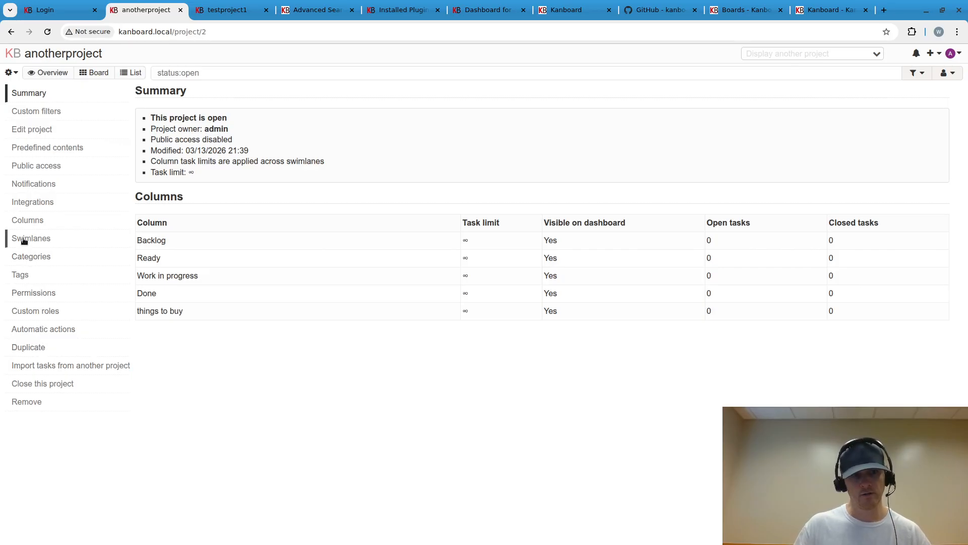
pyautogui.click(23, 220)
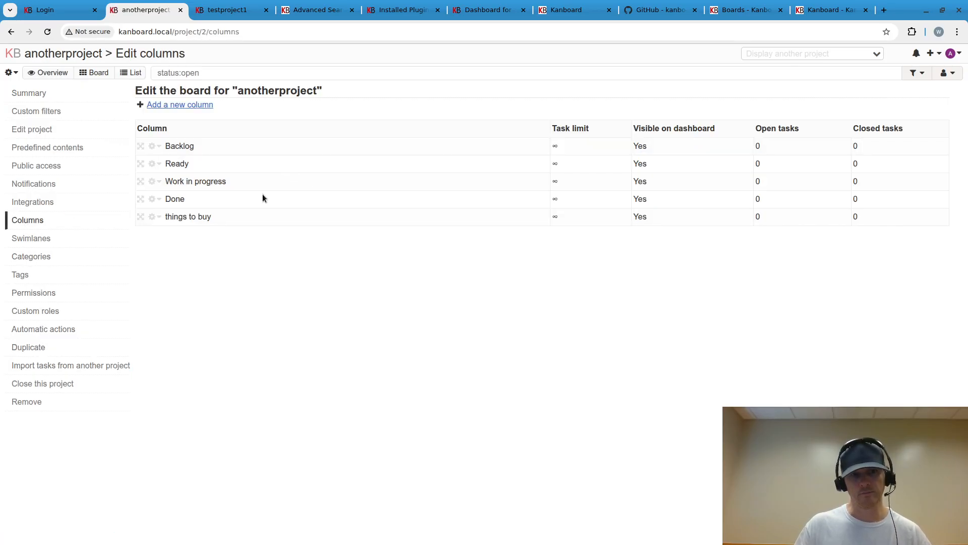
pyautogui.click(153, 146)
pyautogui.click(178, 178)
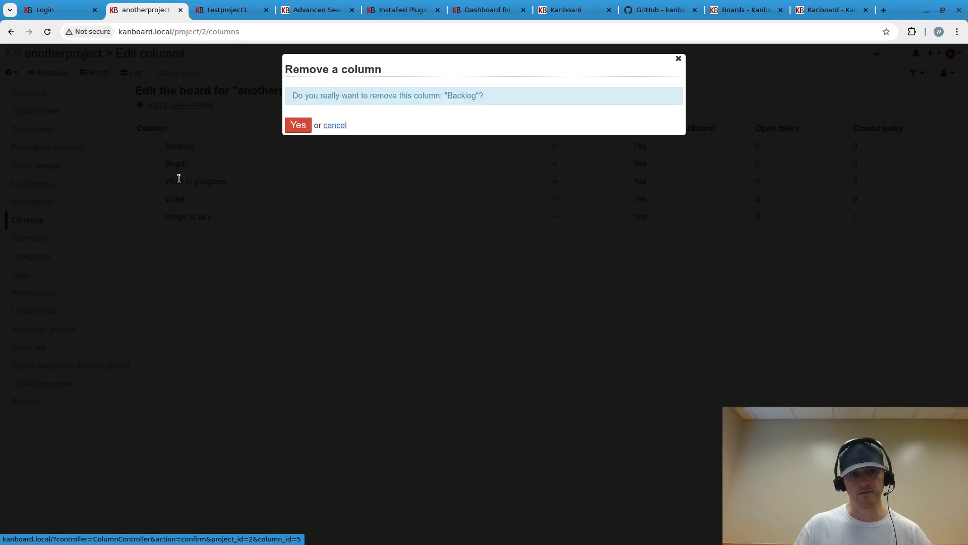
pyautogui.click(298, 125)
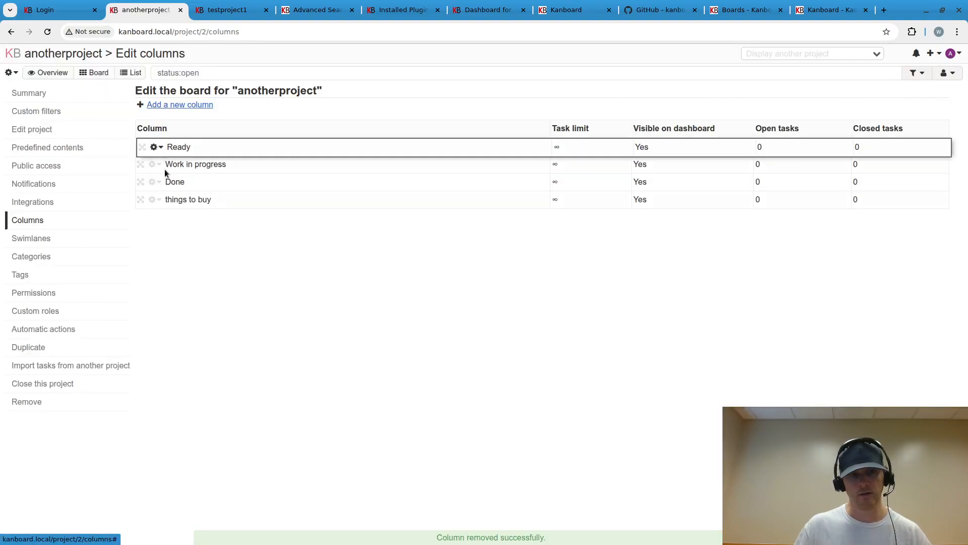
# - Remove the Ready and Work in progress columns from anotherproject
pyautogui.click(154, 146)
pyautogui.click(174, 182)
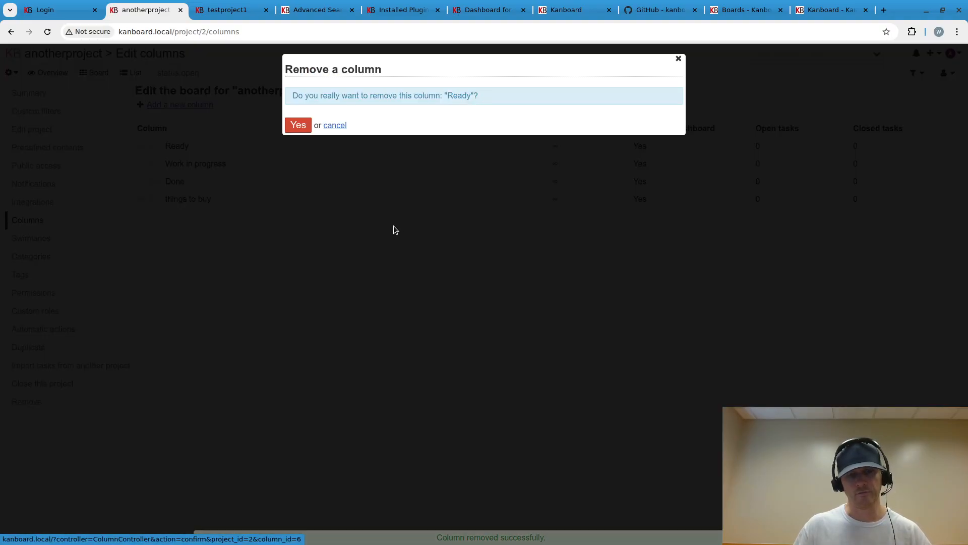
pyautogui.click(302, 130)
pyautogui.click(153, 146)
pyautogui.click(174, 180)
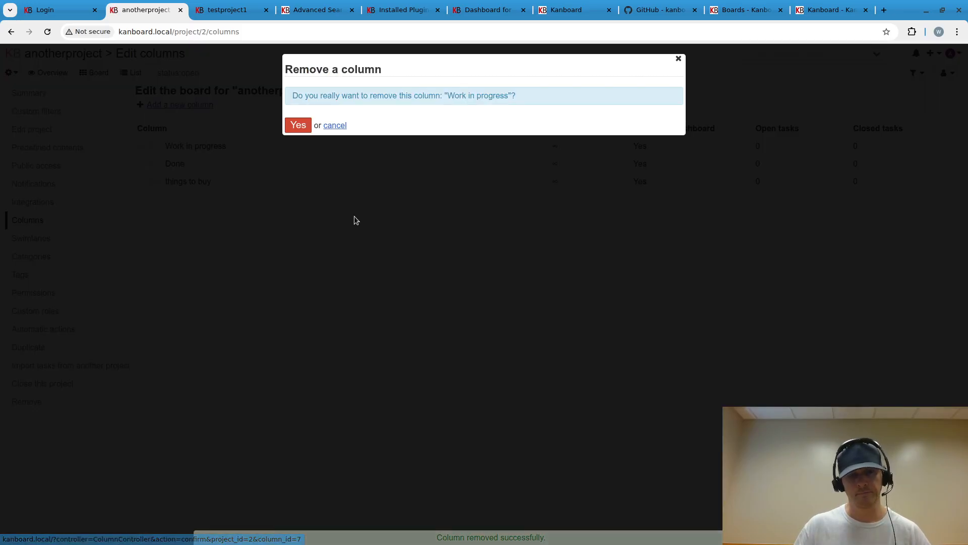
pyautogui.click(298, 126)
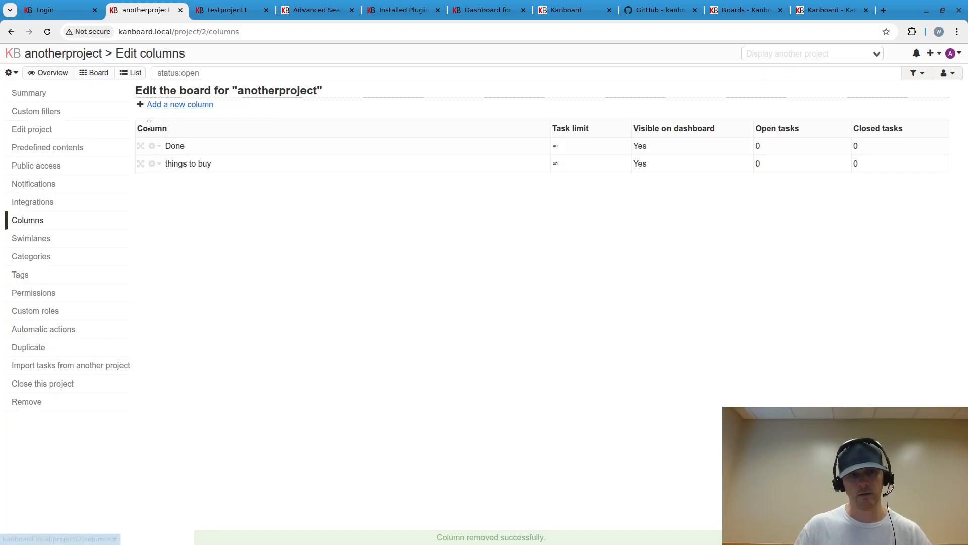
# - Add a column titled "doing now" and arrange the columns in the order doing now, things to buy, Done
pyautogui.click(149, 105)
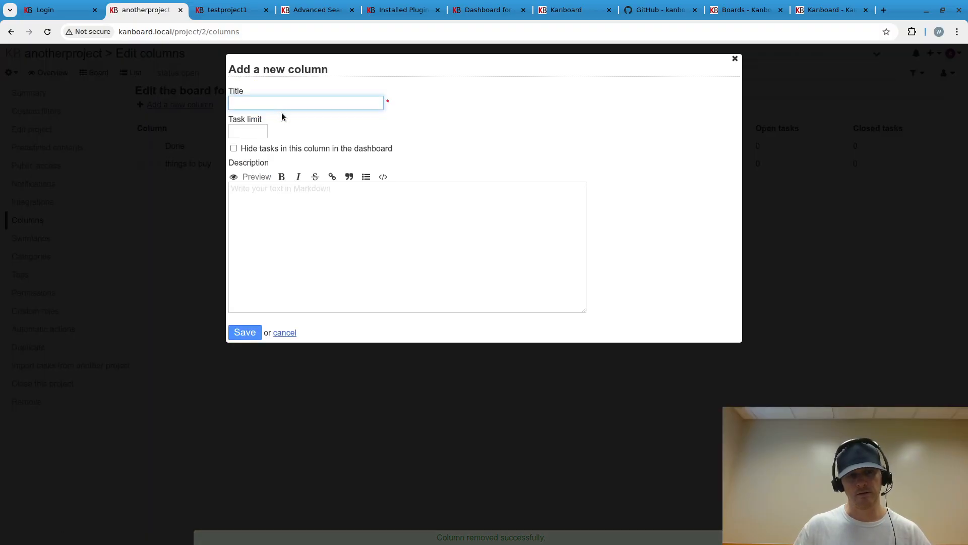
pyautogui.write('doing now')
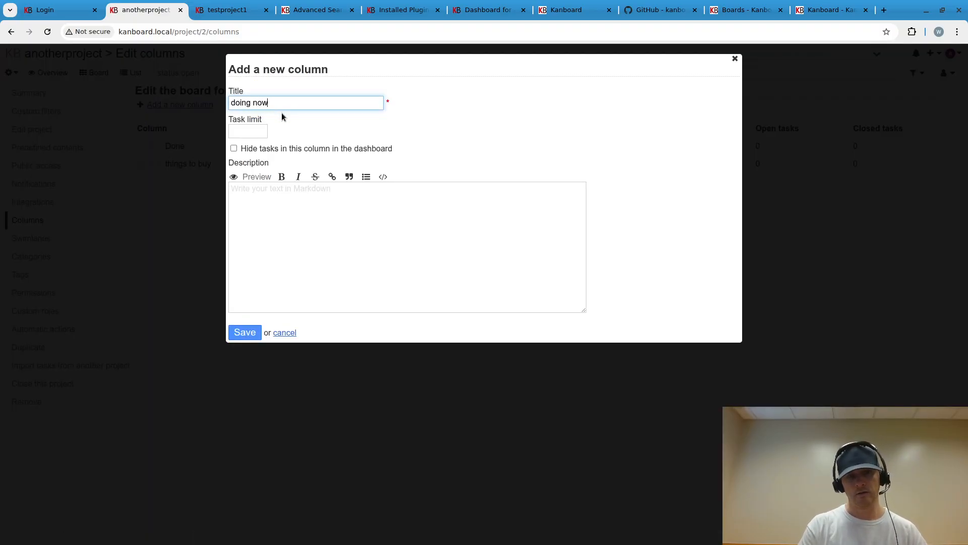
pyautogui.press('Return')
pyautogui.moveTo(140, 181)
pyautogui.mouseDown()
pyautogui.moveTo(147, 137)
pyautogui.moveTo(141, 184)
pyautogui.mouseUp()
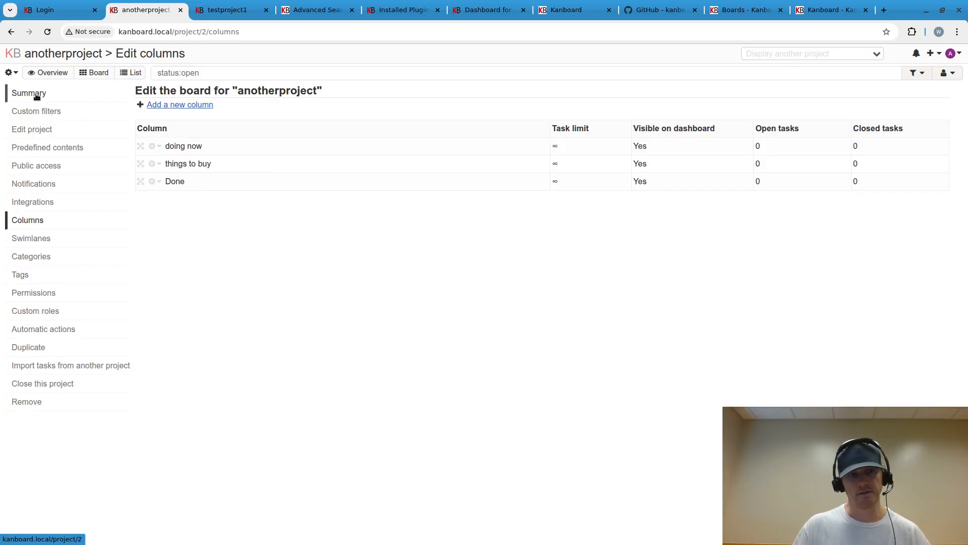
# - Create a Green task titled "filming a video" in the doing now column of the board
pyautogui.click(95, 72)
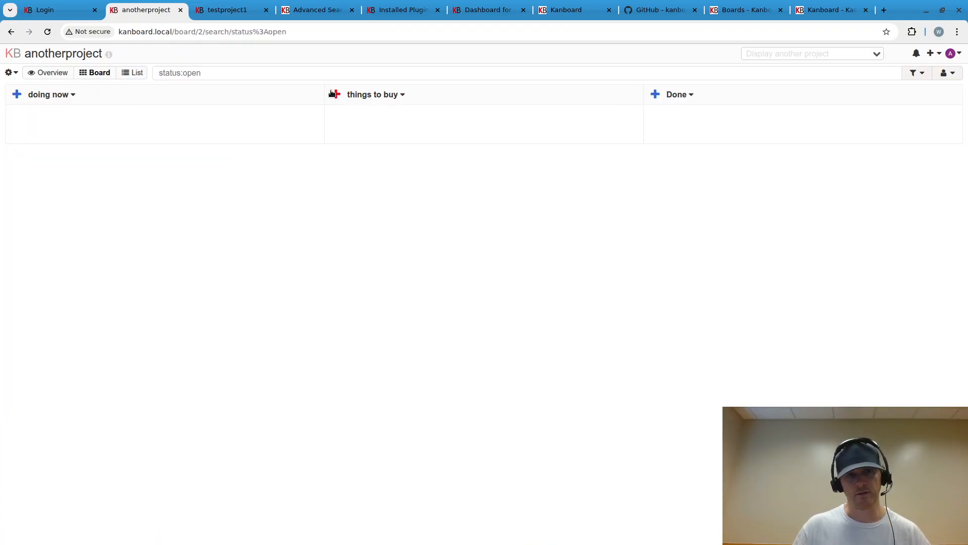
pyautogui.click(16, 95)
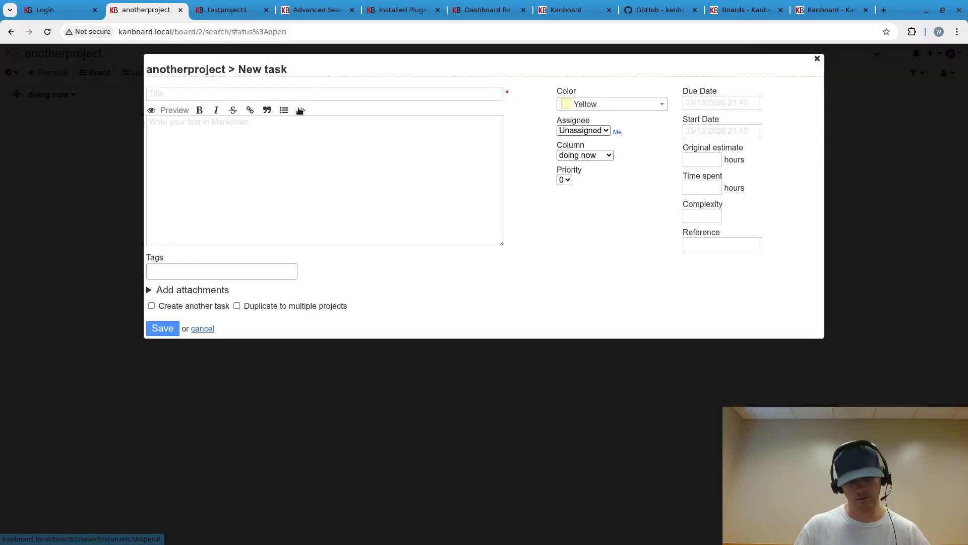
pyautogui.click(312, 96)
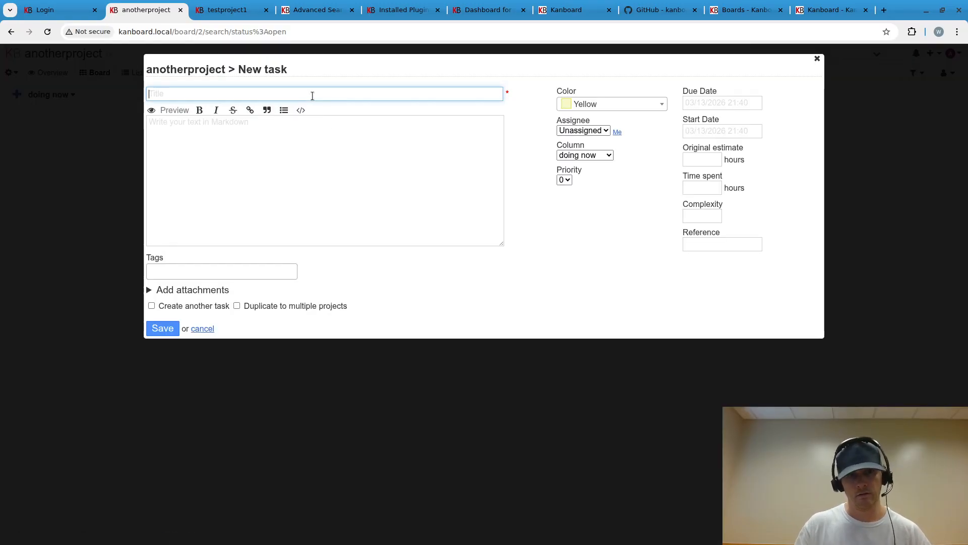
pyautogui.write('filming a video')
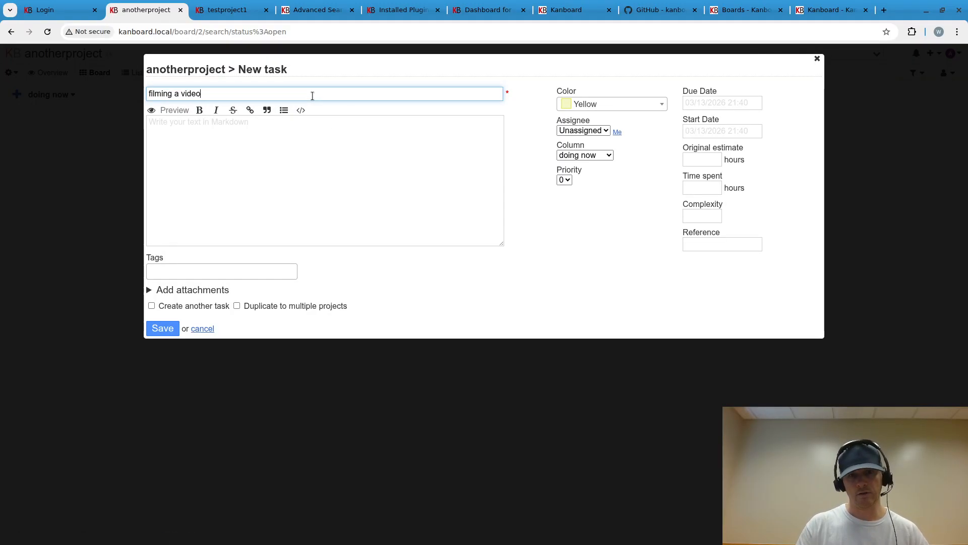
pyautogui.click(636, 105)
pyautogui.click(609, 161)
pyautogui.click(324, 94)
pyautogui.click(162, 329)
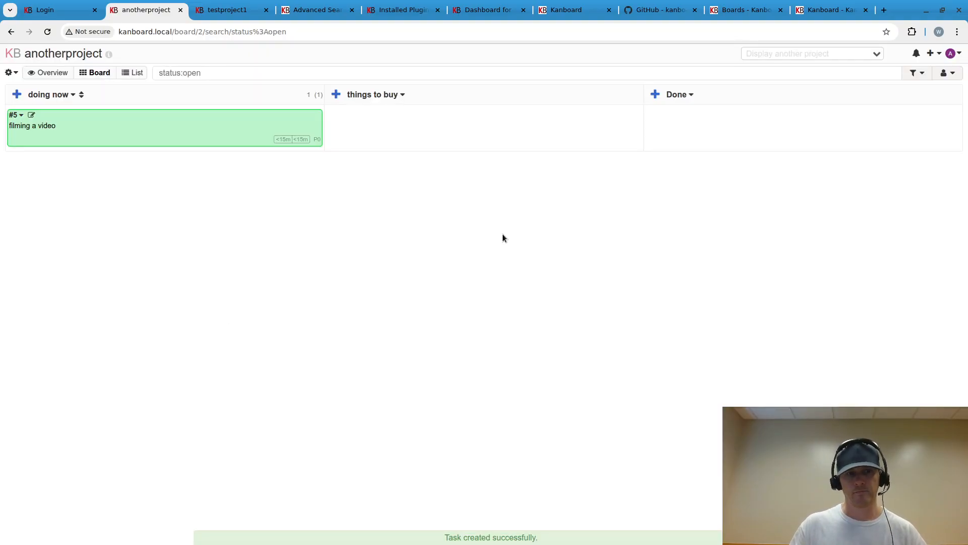
# - Create a task titled "asdfasdfasdf" in the things to buy column
pyautogui.click(337, 95)
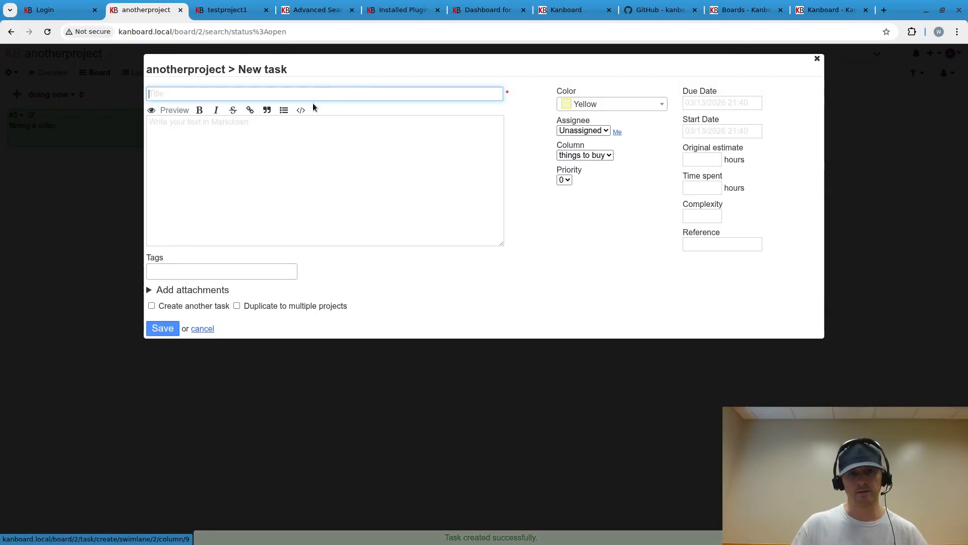
pyautogui.write('asdfasdfasdf')
pyautogui.click(162, 328)
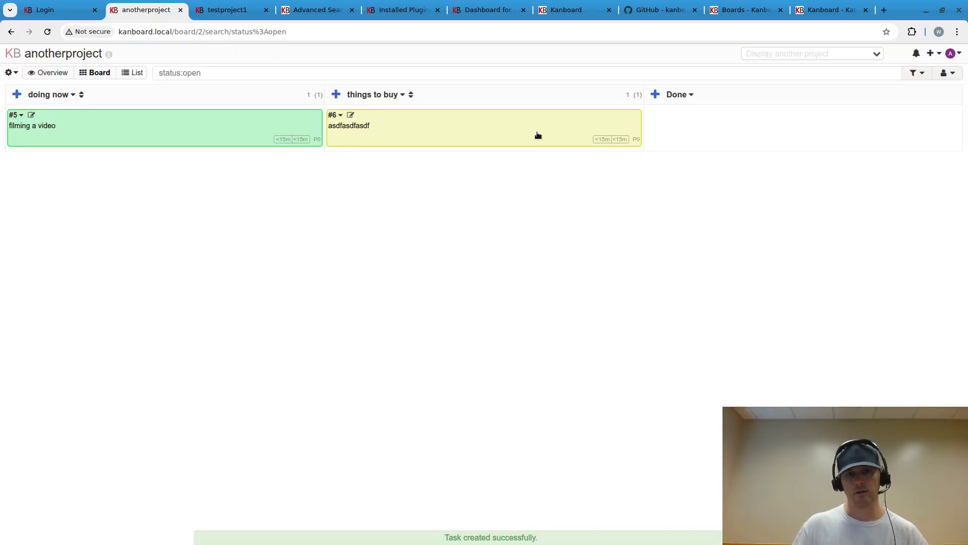
# - Create a Purple task titled "zzzzz" in the Done column of anotherproject
pyautogui.click(655, 94)
pyautogui.click(618, 103)
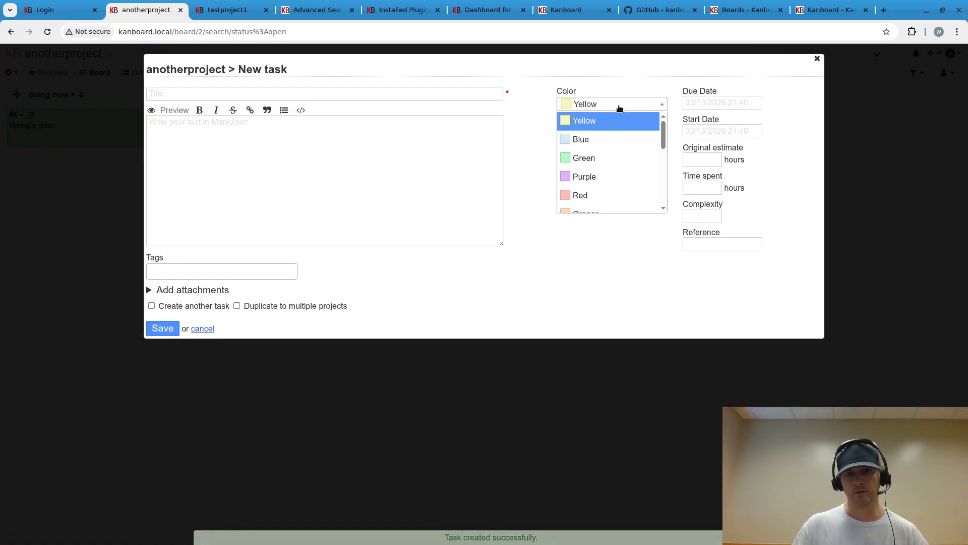
pyautogui.click(595, 177)
pyautogui.click(163, 329)
pyautogui.click(289, 95)
pyautogui.write('asdfasdf')
pyautogui.hotkey('ctrl', 'a')
pyautogui.write('zzzzz')
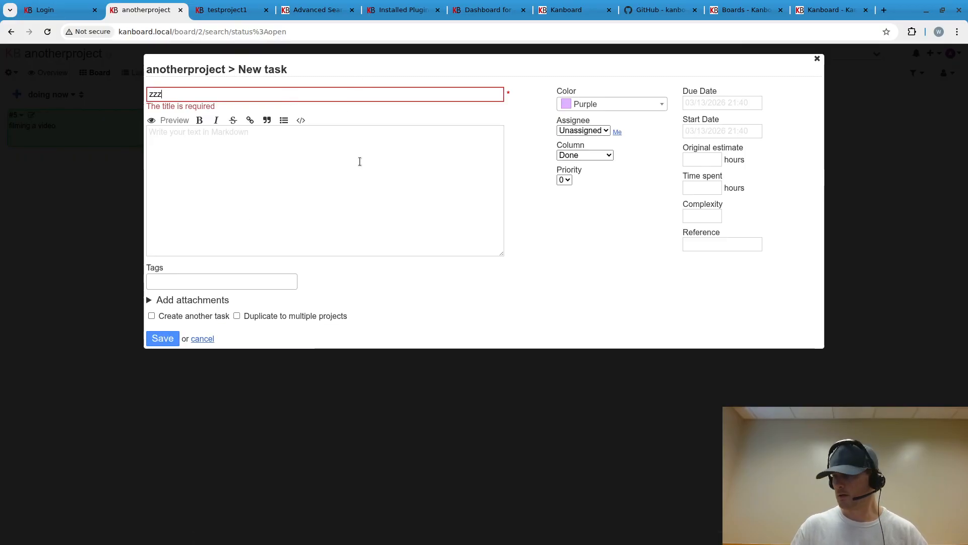
pyautogui.click(168, 341)
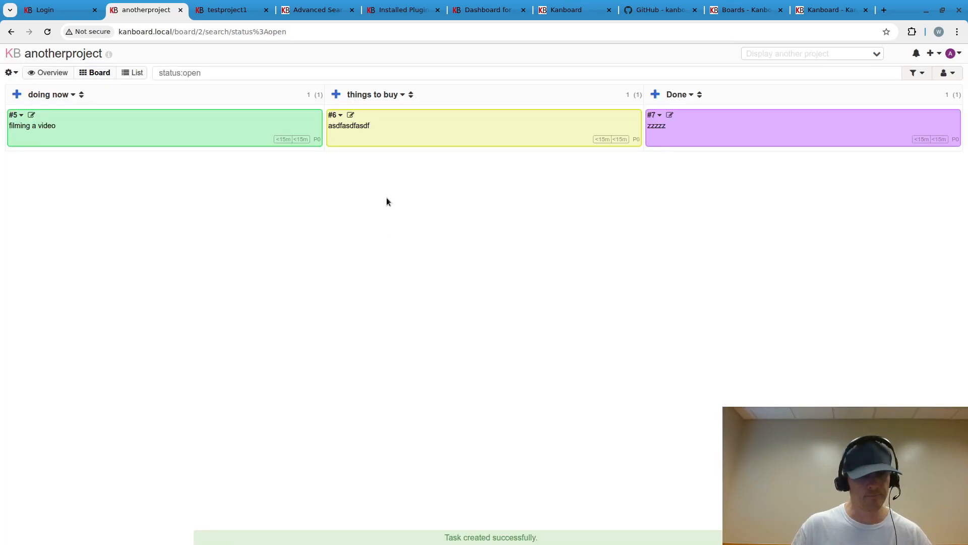
# - Create a task titled "another random one" in the things to buy column
pyautogui.click(333, 94)
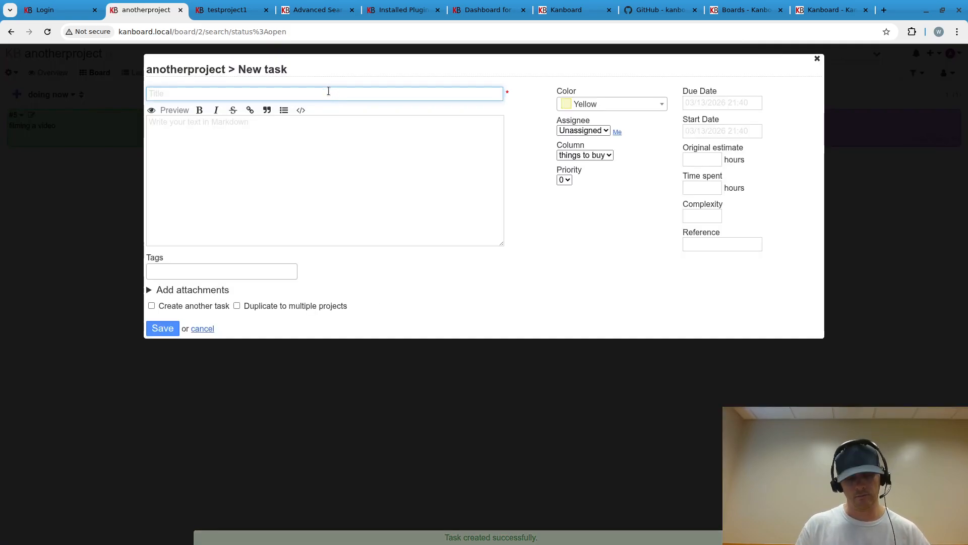
pyautogui.write('another random one')
pyautogui.press('Return')
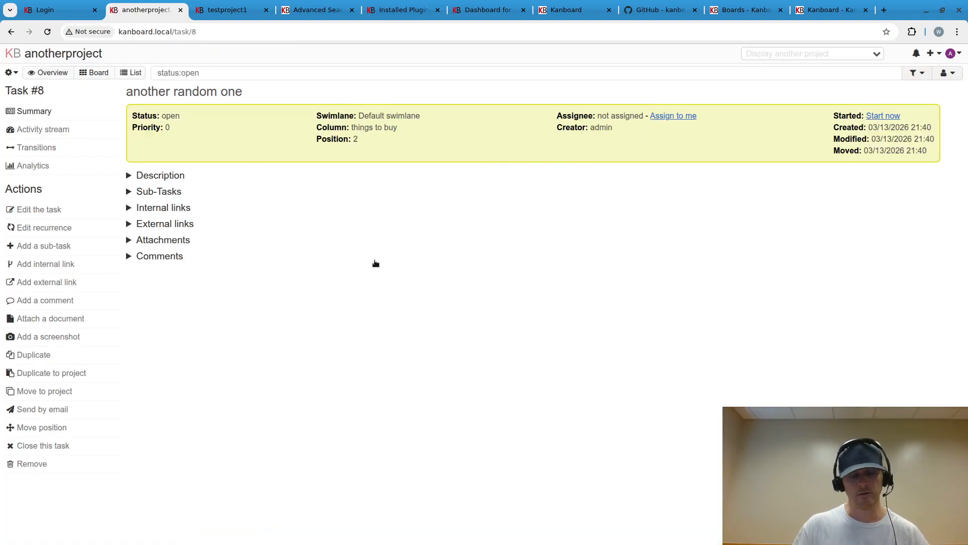
# - Change the colour of the "another random one" task to Blue and return to the board
pyautogui.click(374, 261)
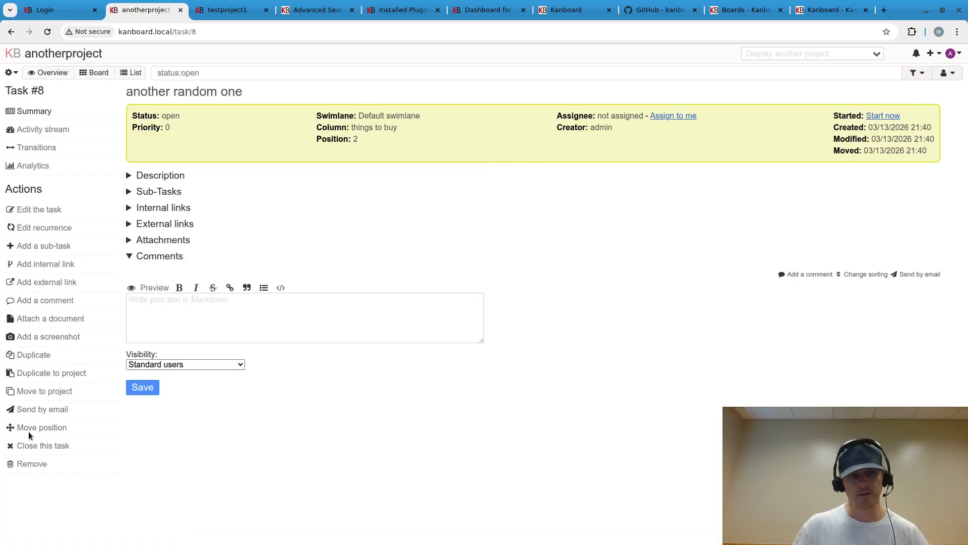
pyautogui.click(36, 209)
pyautogui.click(608, 107)
pyautogui.click(601, 140)
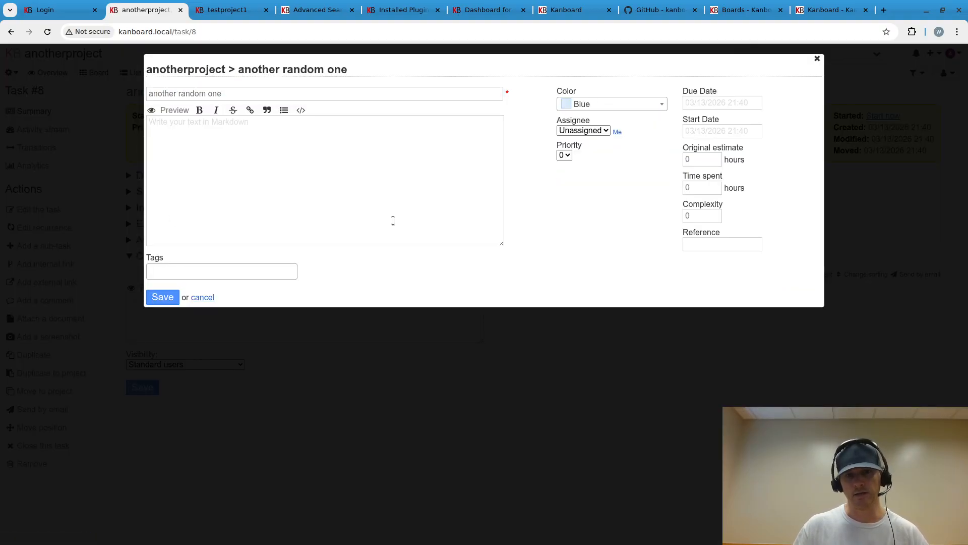
pyautogui.click(161, 296)
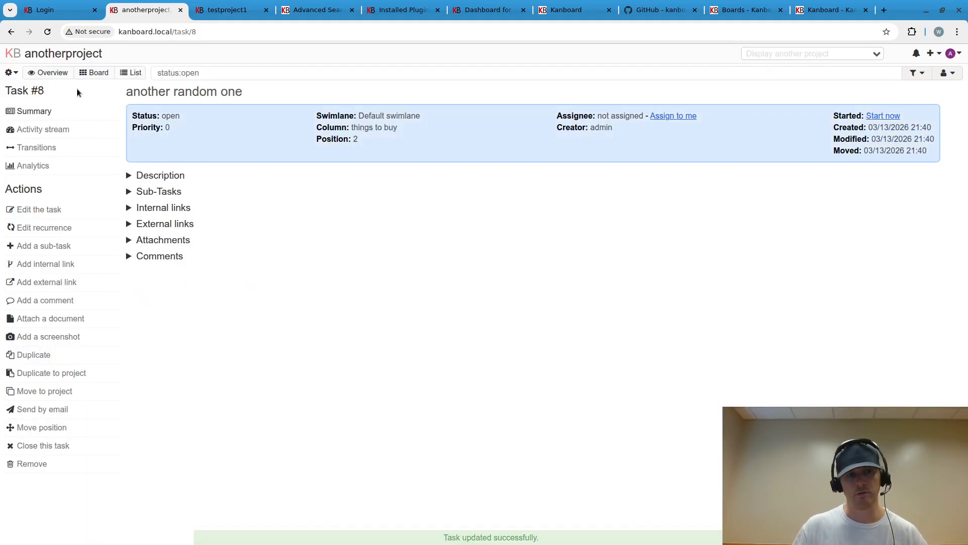
pyautogui.click(94, 73)
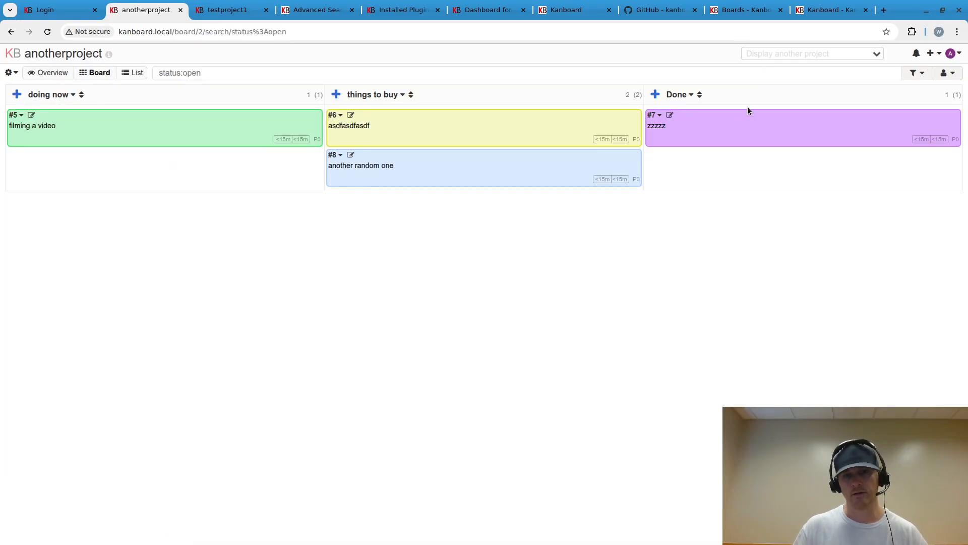
# - Create a Red task titled "asdfasdfasdf" with the description "asdfasdfasadsasdadsf" in the Done column
pyautogui.click(655, 94)
pyautogui.write('asdfasdfasdf')
pyautogui.click(343, 143)
pyautogui.write('asdfasdfasadsasdadsf')
pyautogui.click(579, 103)
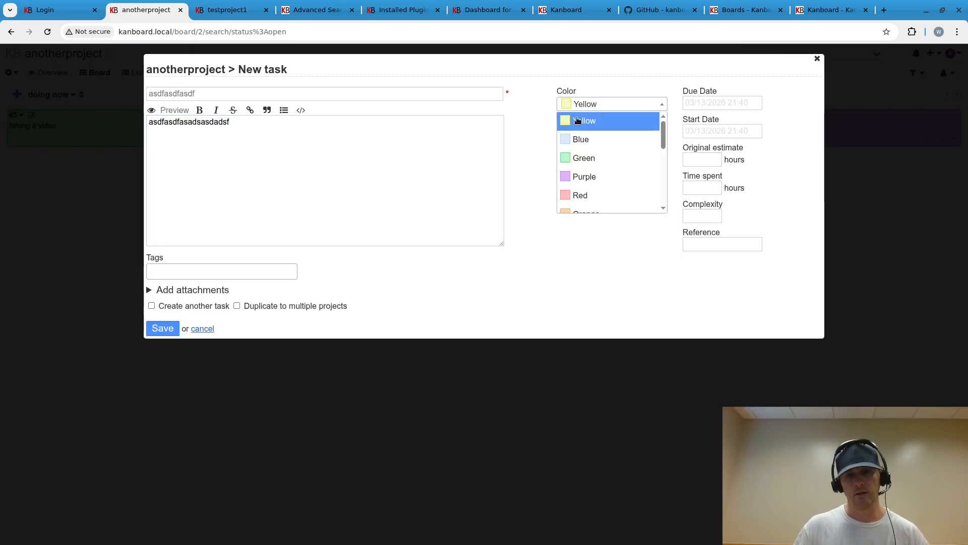
pyautogui.click(605, 196)
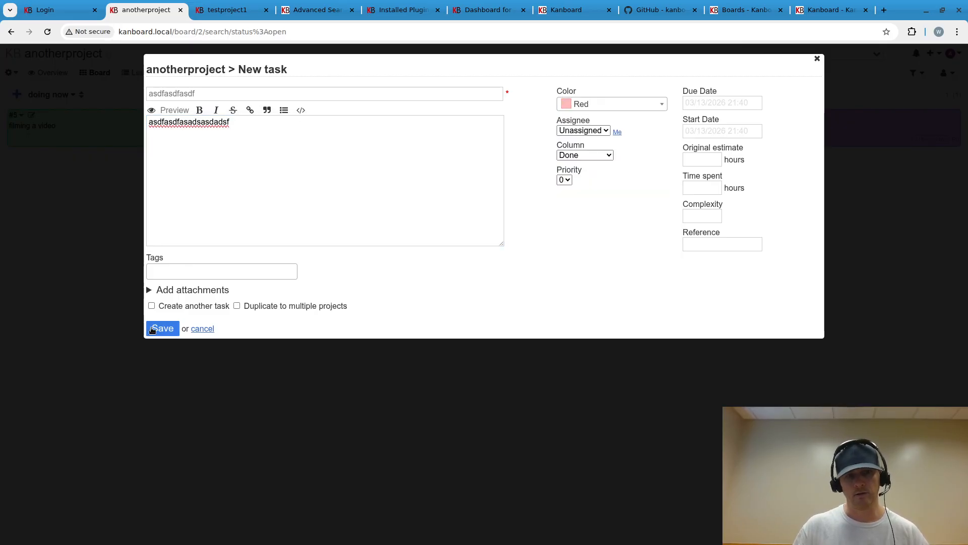
pyautogui.click(161, 329)
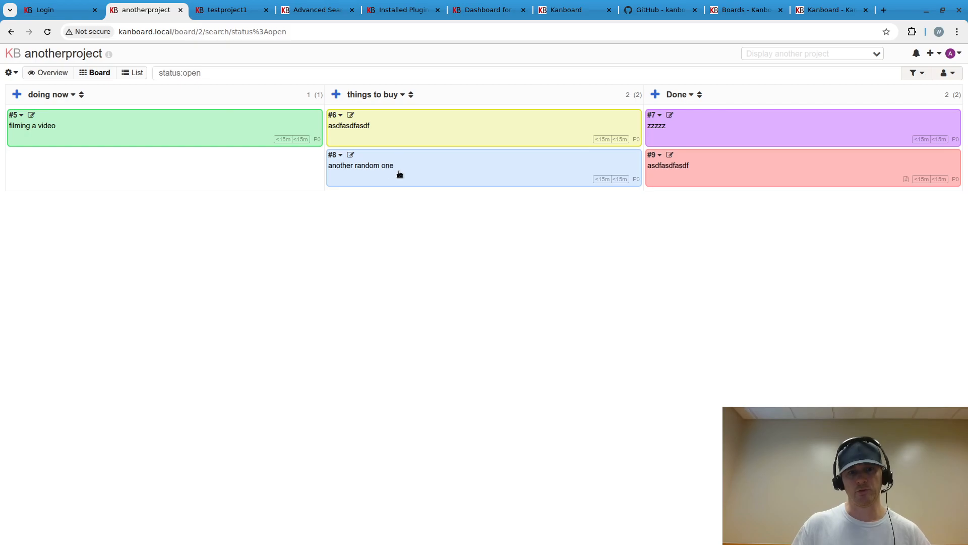
# - Move the yellow task to doing now, "filming a video" and the red task to things to buy, and "another random one" to Done
pyautogui.moveTo(203, 135)
pyautogui.mouseDown()
pyautogui.moveTo(225, 131)
pyautogui.moveTo(186, 129)
pyautogui.mouseUp()
pyautogui.moveTo(119, 129); pyautogui.dragTo(235, 125)
pyautogui.moveTo(757, 169); pyautogui.dragTo(469, 160)
pyautogui.moveTo(725, 121); pyautogui.dragTo(694, 184)
pyautogui.moveTo(635, 204); pyautogui.dragTo(791, 175)
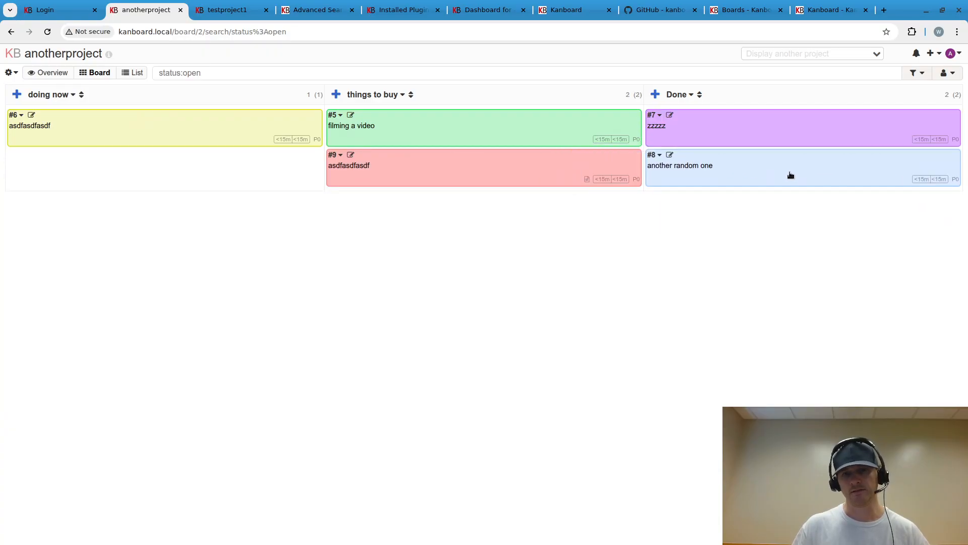
# - Switch to the Kanboard GitHub repository and look over its stars, releases, contributors, languages and file list
pyautogui.click(655, 10)
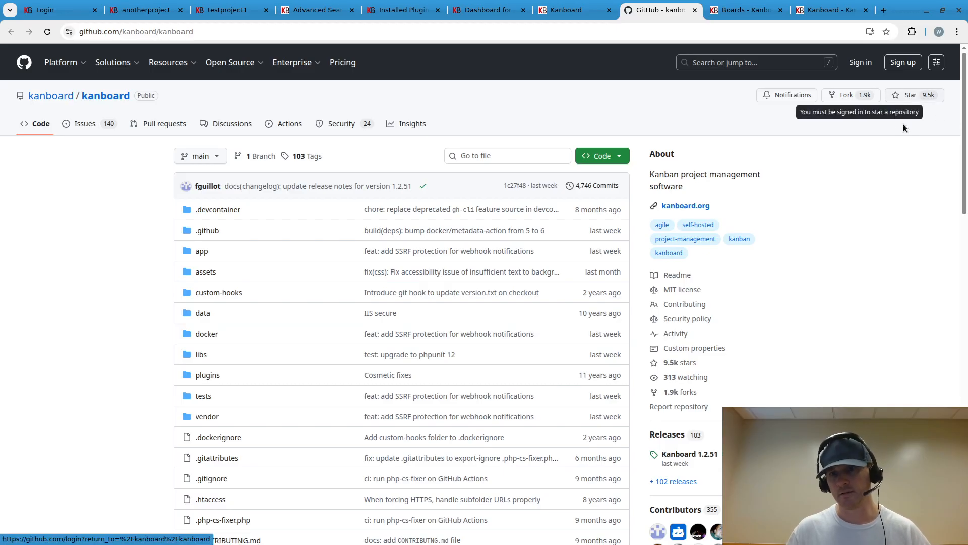
pyautogui.scroll(-7, 854, 165)
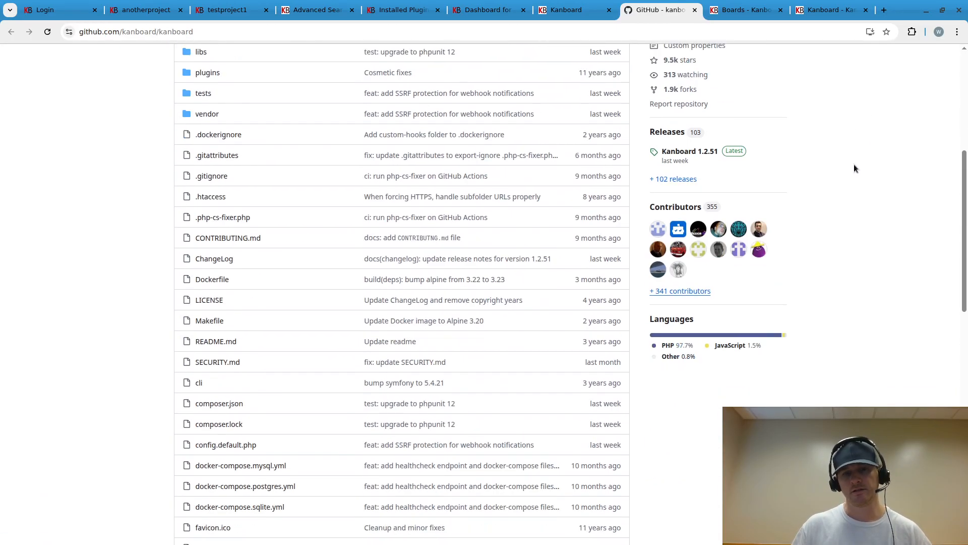
pyautogui.scroll(-2, 854, 164)
pyautogui.scroll(2, 644, 315)
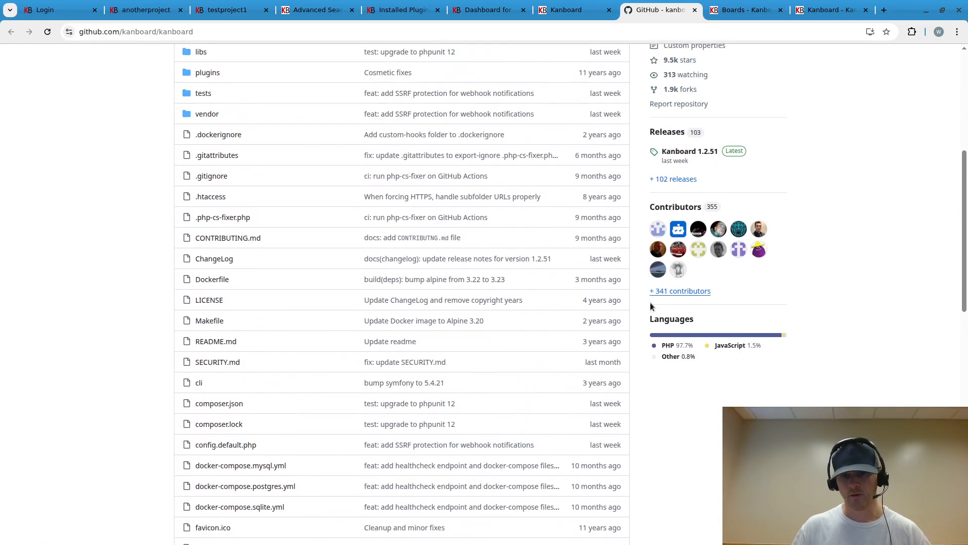
pyautogui.scroll(4, 621, 298)
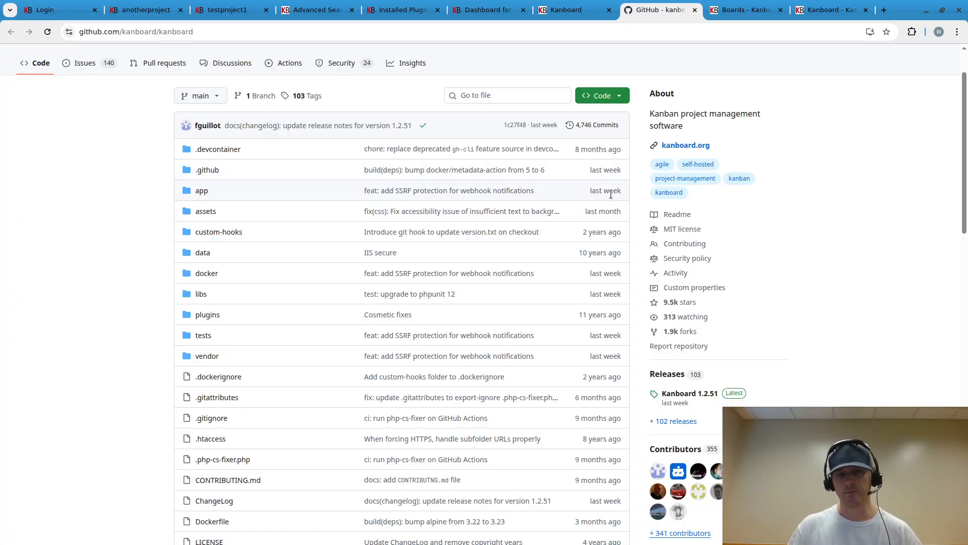
pyautogui.scroll(-11, 610, 194)
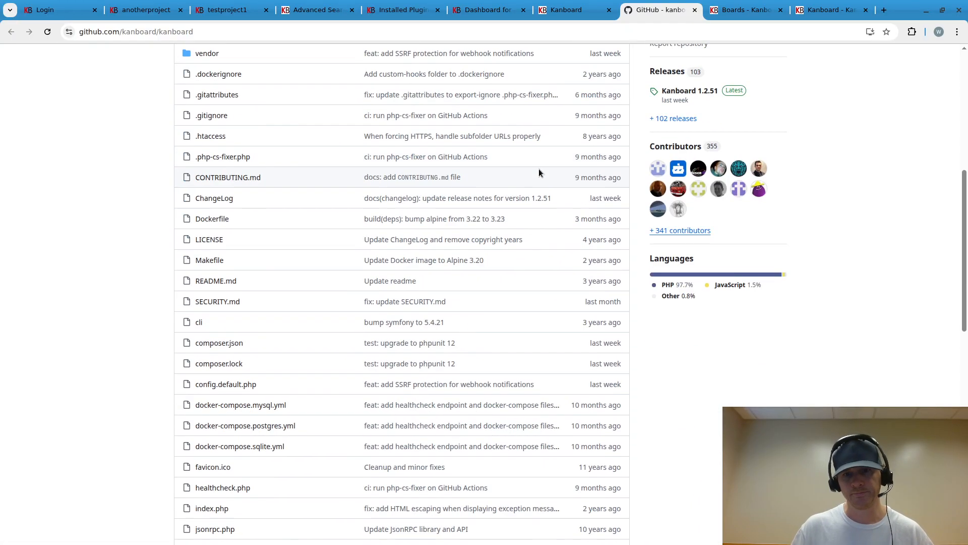
pyautogui.scroll(12, 455, 234)
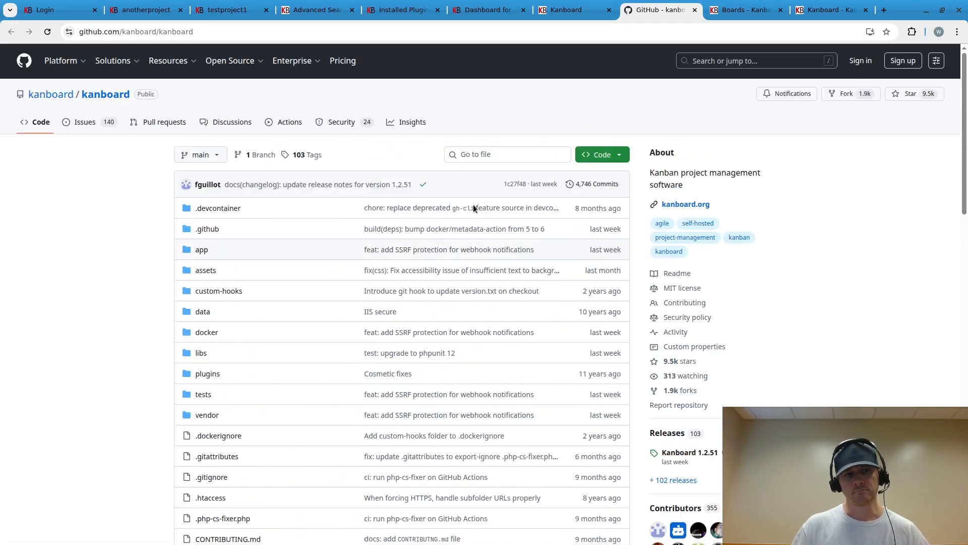
# - View the testproject1 board, the Advanced Search documentation and the anotherproject board
pyautogui.click(224, 9)
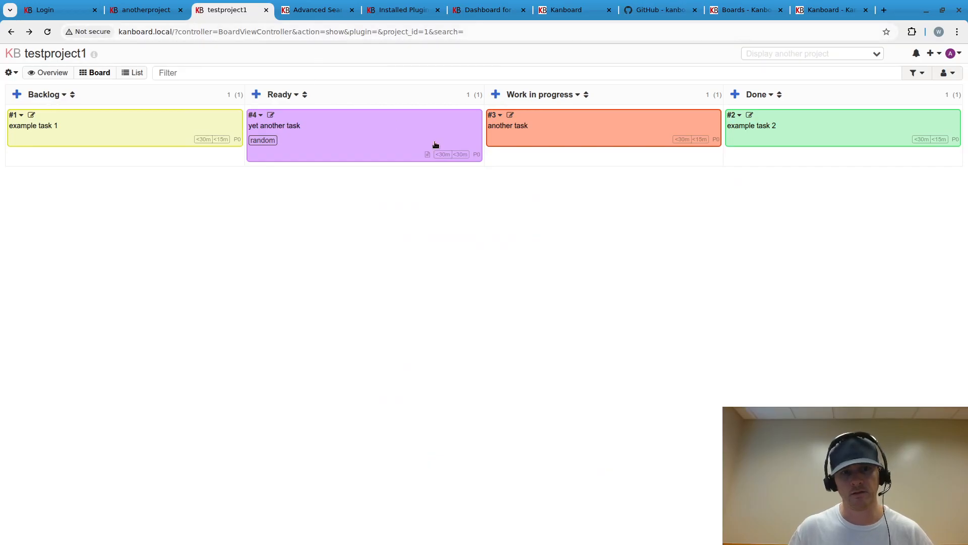
pyautogui.click(337, 12)
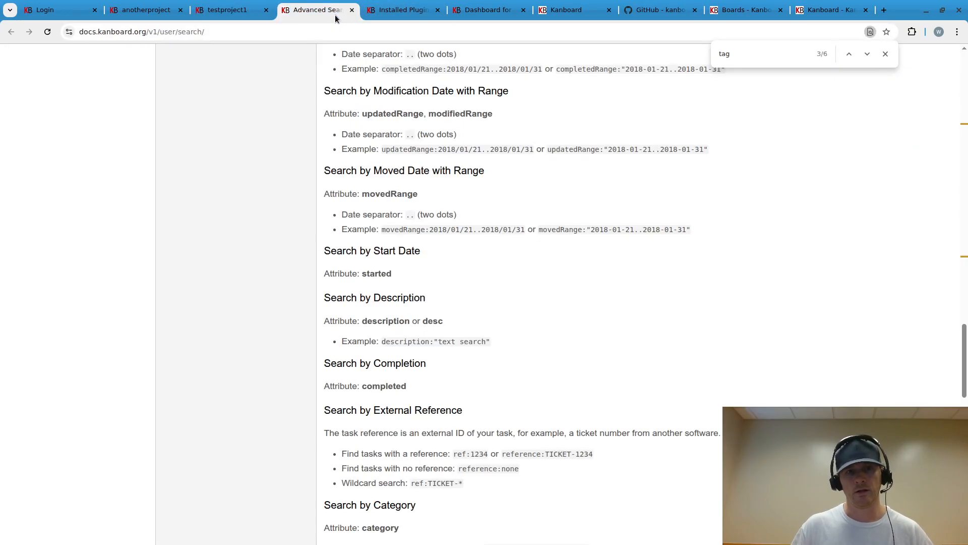
pyautogui.click(157, 12)
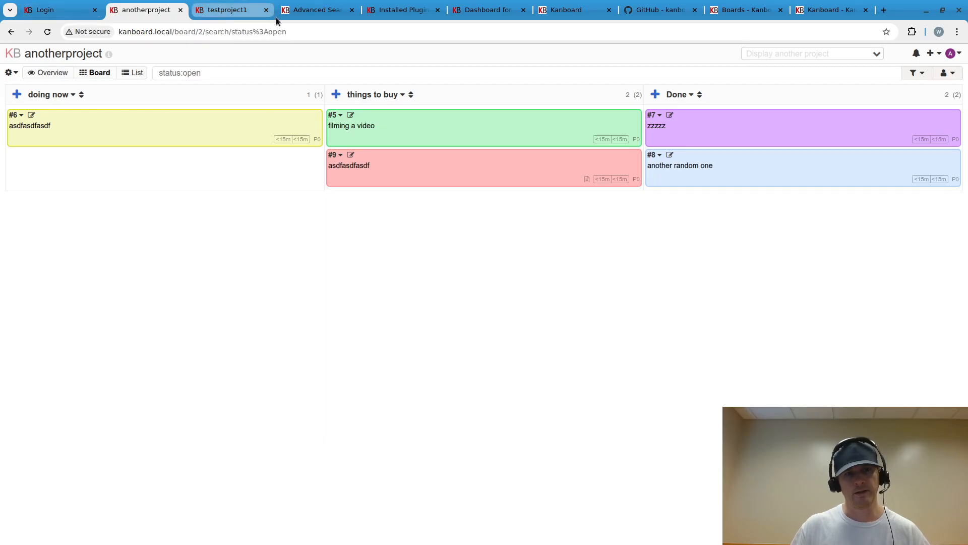
pyautogui.click(240, 17)
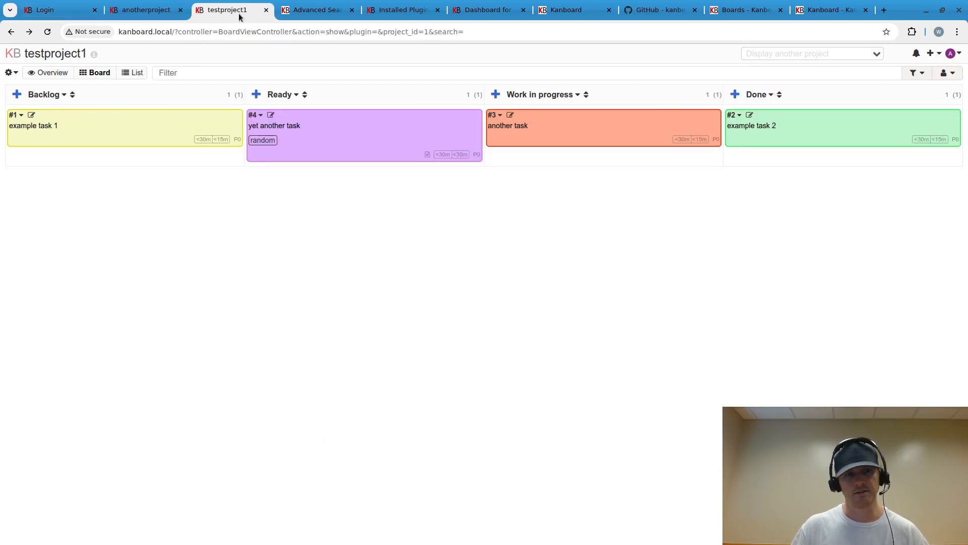
# - Open anotherproject from the dashboard and swap "filming a video" into doing now and the yellow task into things to buy
pyautogui.click(14, 53)
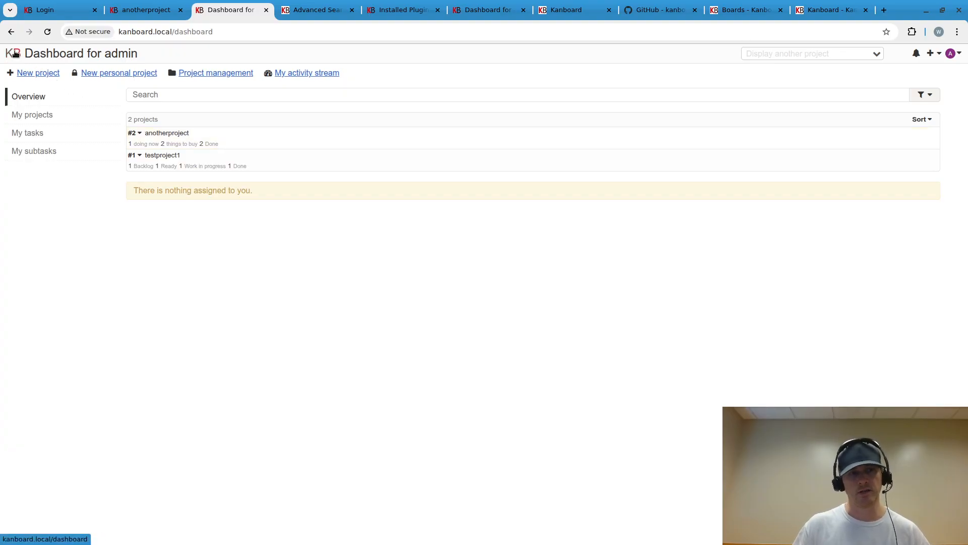
pyautogui.click(178, 135)
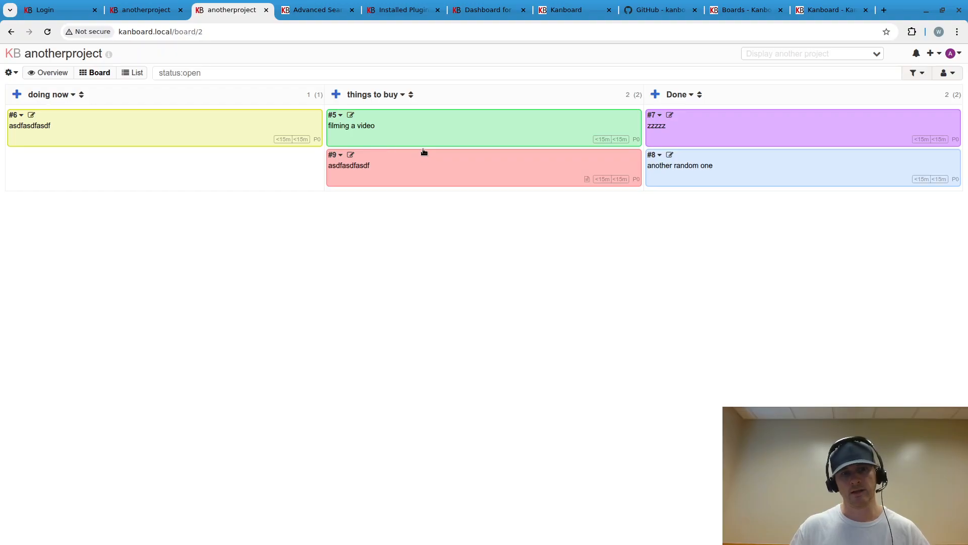
pyautogui.moveTo(430, 130)
pyautogui.mouseDown()
pyautogui.moveTo(95, 130)
pyautogui.moveTo(120, 169)
pyautogui.moveTo(417, 166)
pyautogui.moveTo(448, 133)
pyautogui.mouseUp()
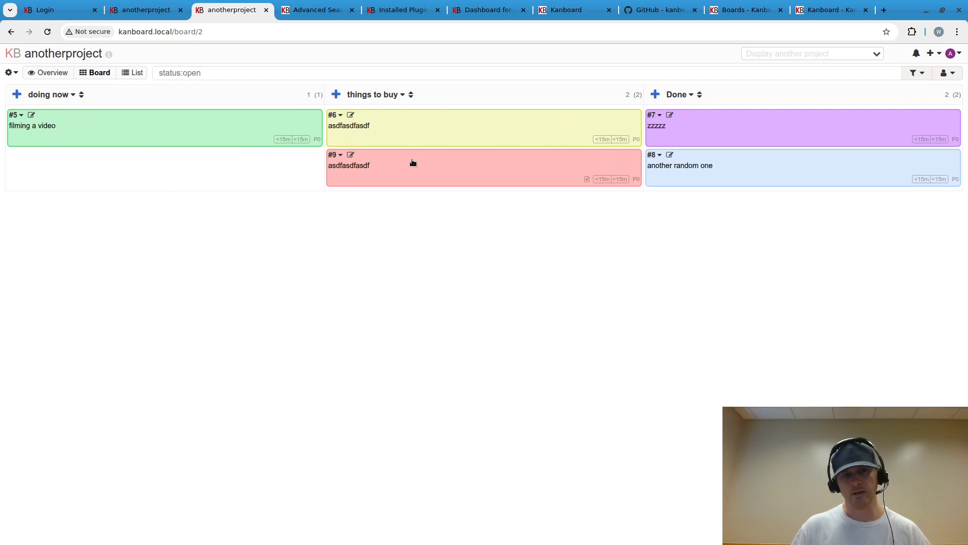
# - Create a task titled "computer stuff" in the things to buy column and move it above the other tasks
pyautogui.click(335, 94)
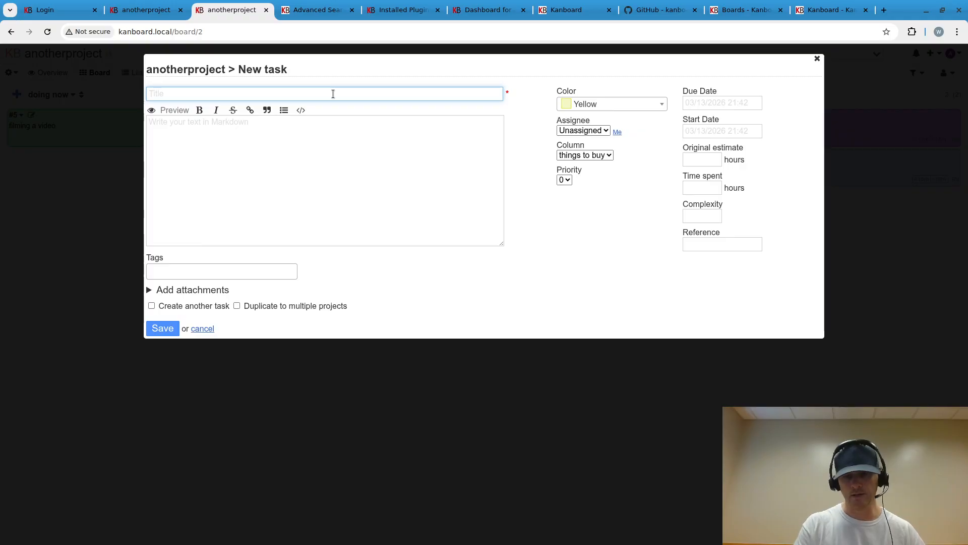
pyautogui.write('compu')
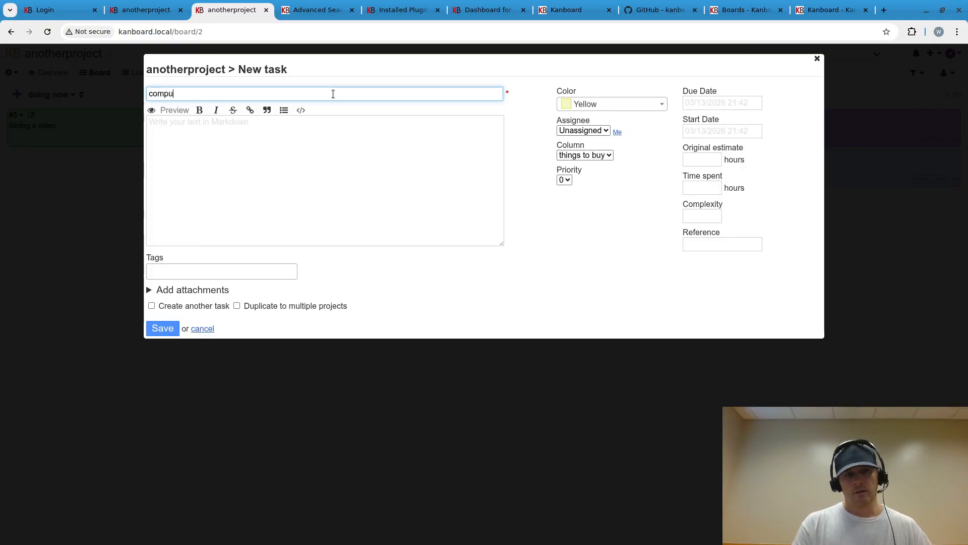
pyautogui.write('ter stuff')
pyautogui.press('Return')
pyautogui.moveTo(391, 217); pyautogui.dragTo(399, 139)
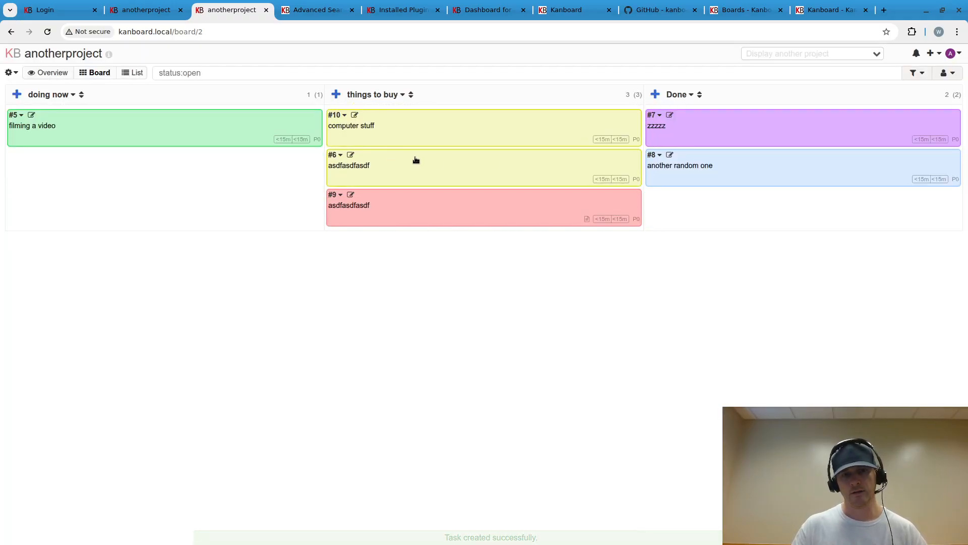
# - Remove the yellow "asdfasdfasdf" task from the things to buy column
pyautogui.click(413, 172)
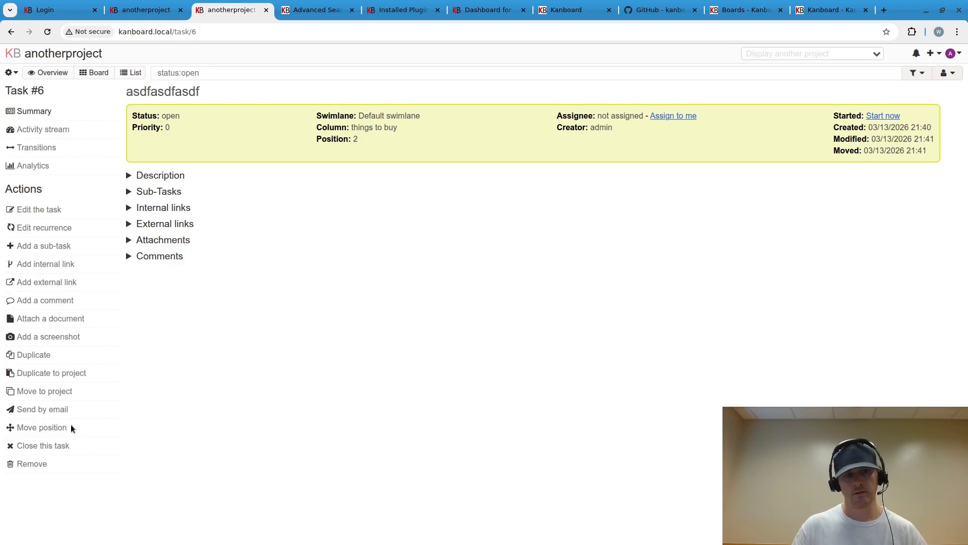
pyautogui.click(36, 463)
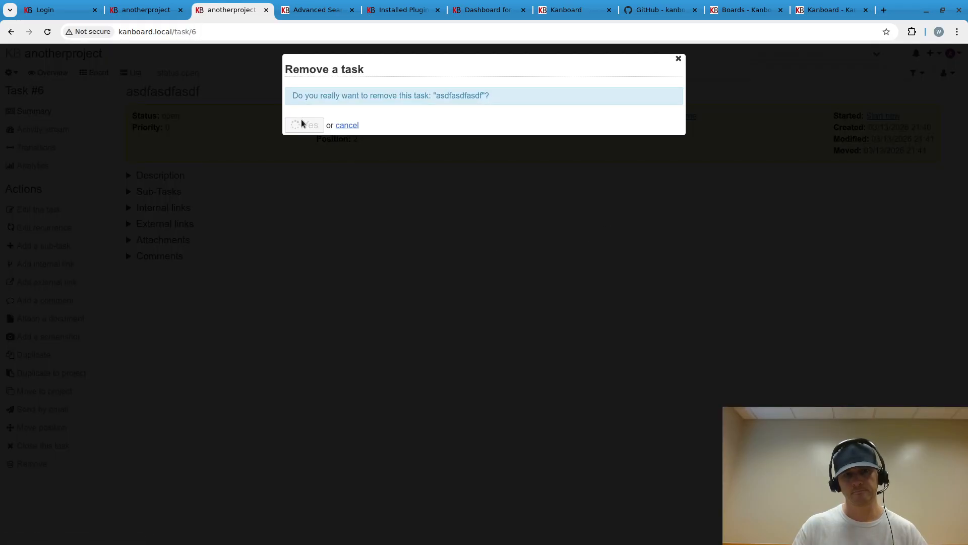
pyautogui.click(301, 124)
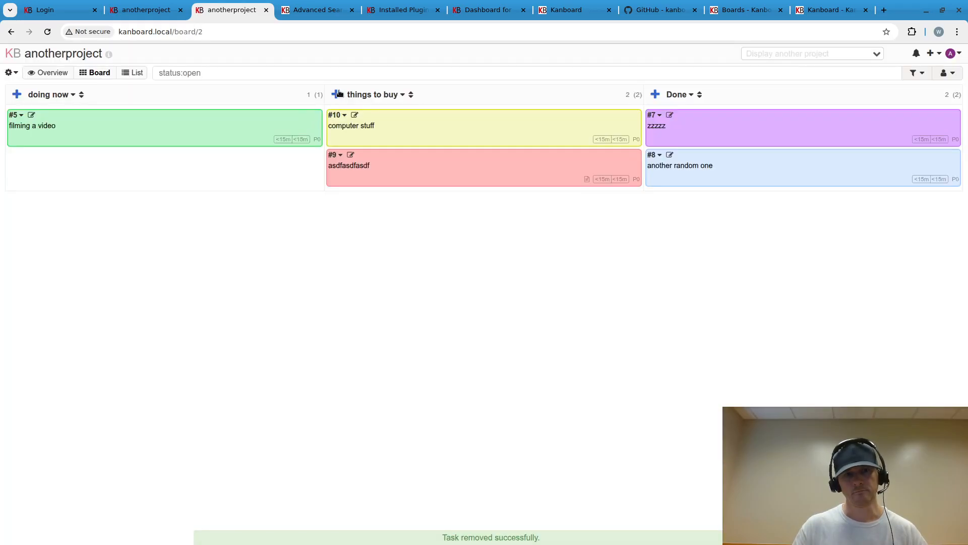
# - Edit the "computer stuff" task's description to list "power wire", "another memory stick" and "proper microphone" on separate lines
pyautogui.click(447, 128)
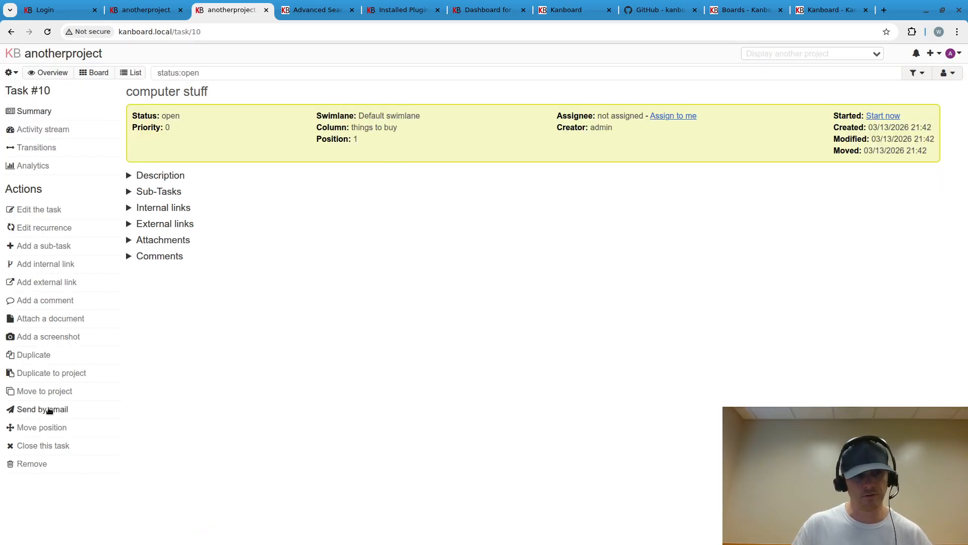
pyautogui.click(51, 210)
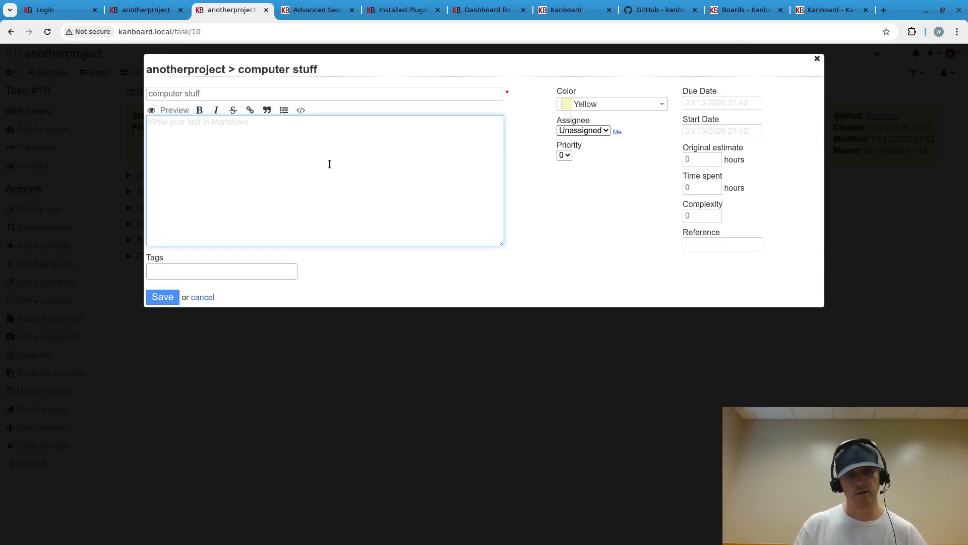
pyautogui.write('power wire ano')
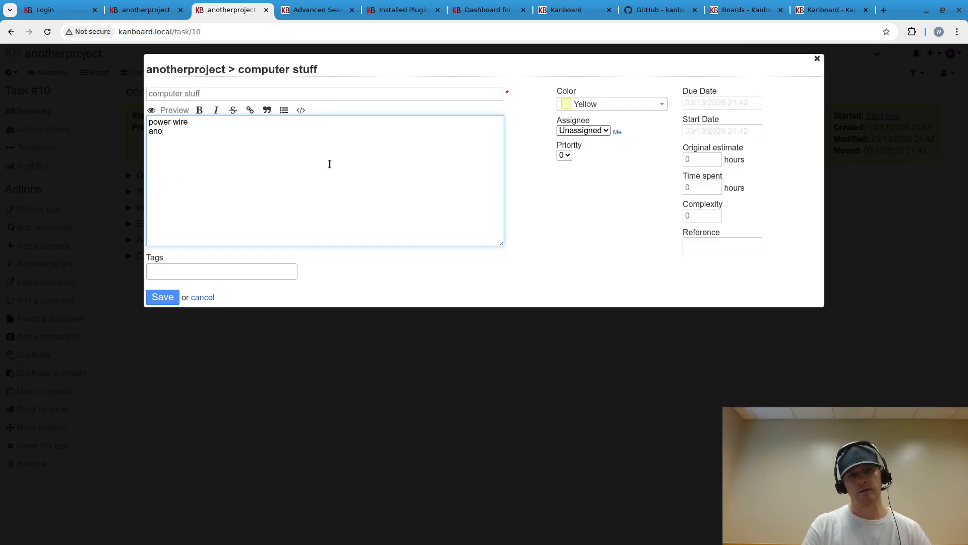
pyautogui.write('ther memory stick')
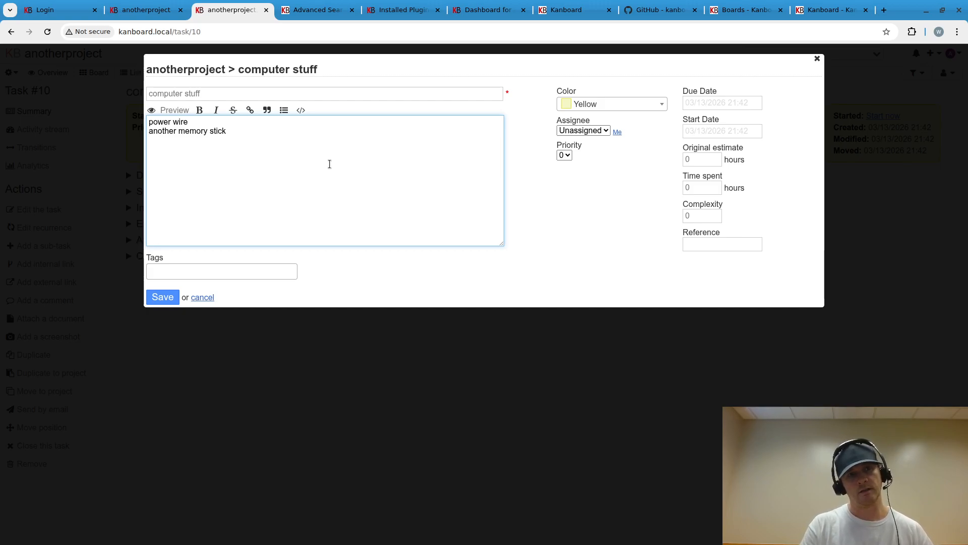
pyautogui.press('Return')
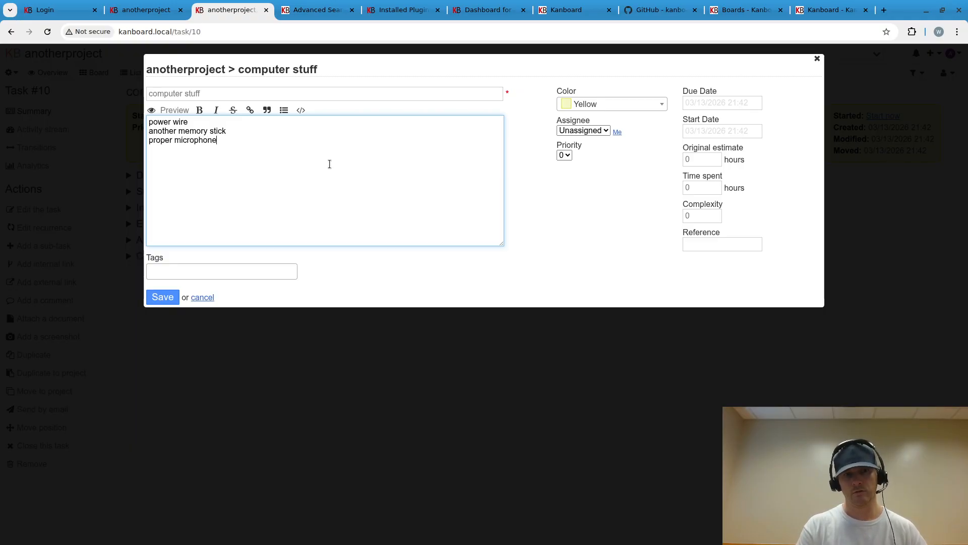
# - Set the "computer stuff" task's color to Pink and save the task
pyautogui.click(625, 104)
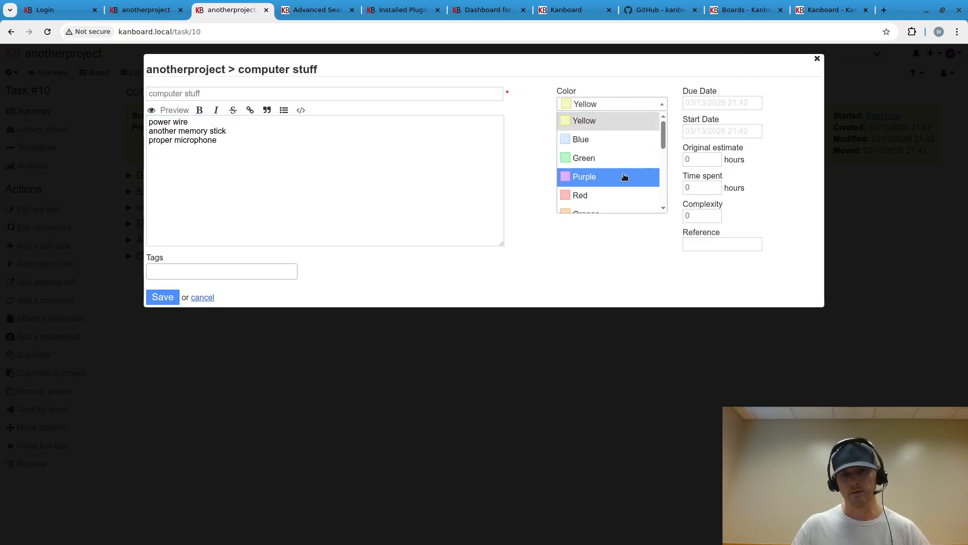
pyautogui.scroll(-5, 627, 168)
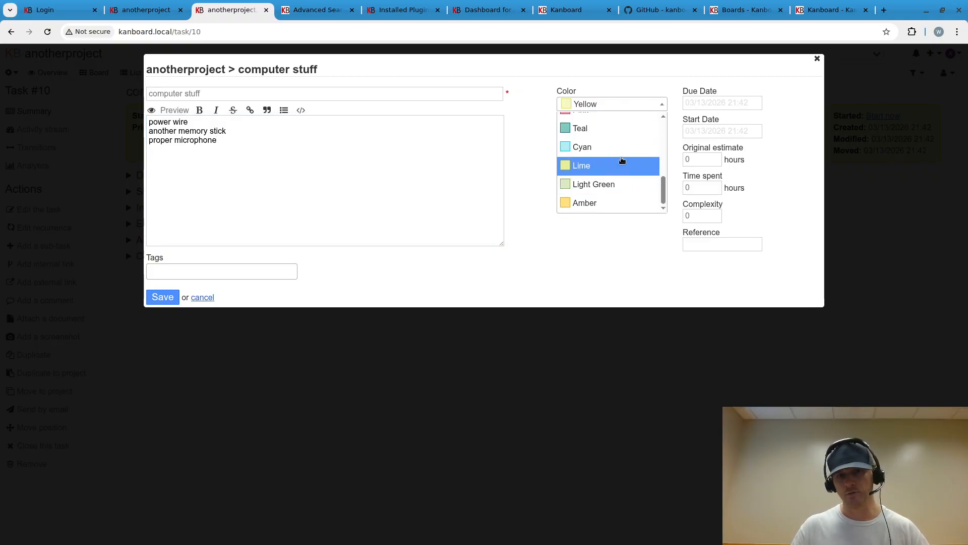
pyautogui.scroll(2, 623, 152)
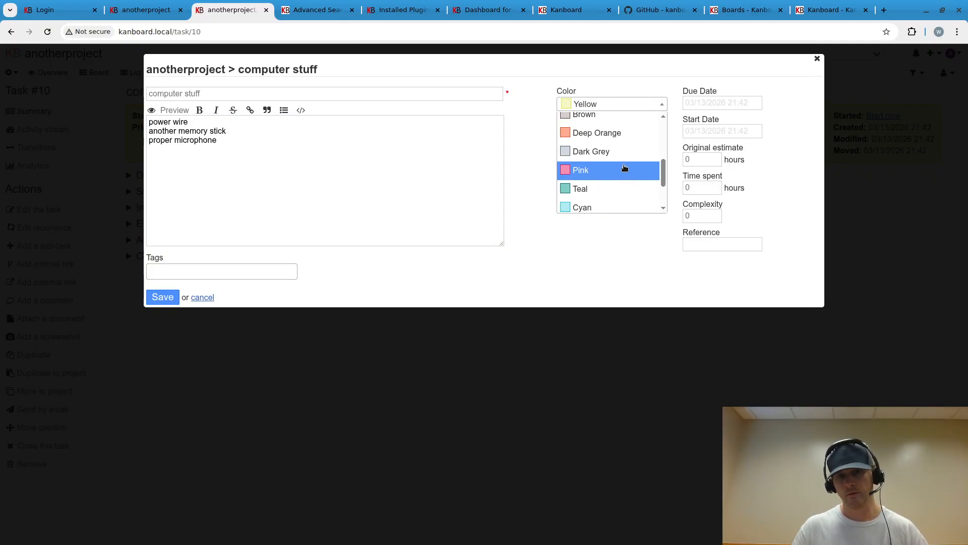
pyautogui.click(623, 168)
pyautogui.click(162, 297)
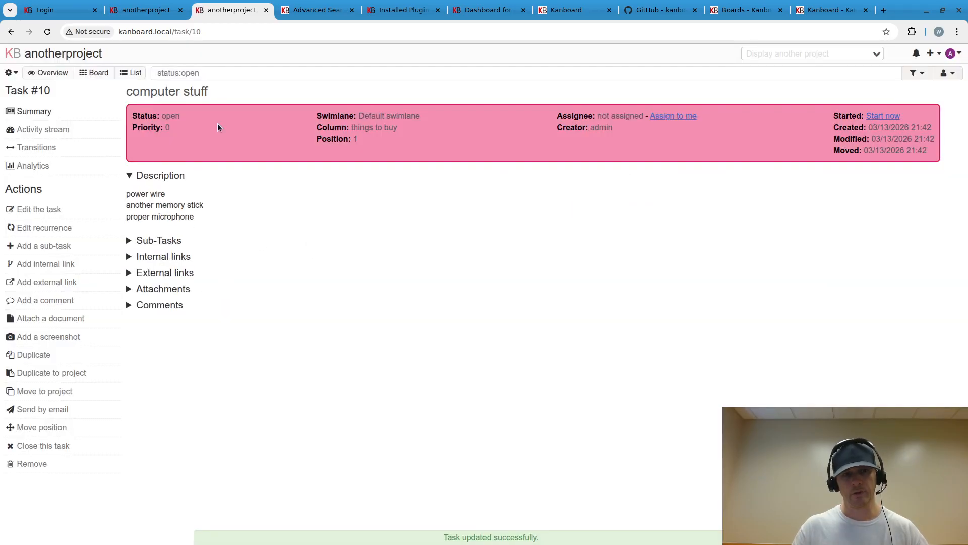
# - Return to the anotherproject board and move the red "asdfasdfasdf" task into Done, between "zzzzz" and "another random one"
pyautogui.click(95, 73)
pyautogui.click(50, 73)
pyautogui.click(98, 73)
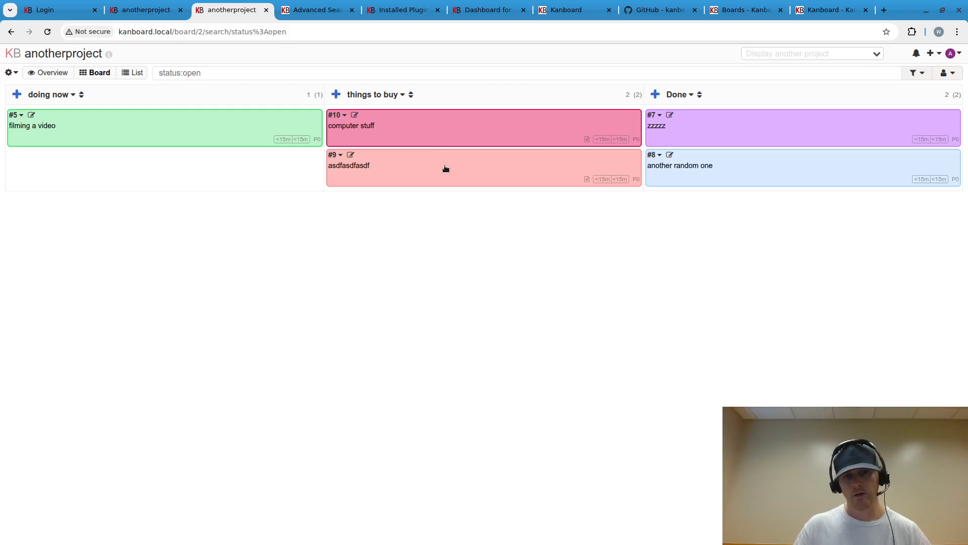
pyautogui.moveTo(443, 166); pyautogui.dragTo(786, 156)
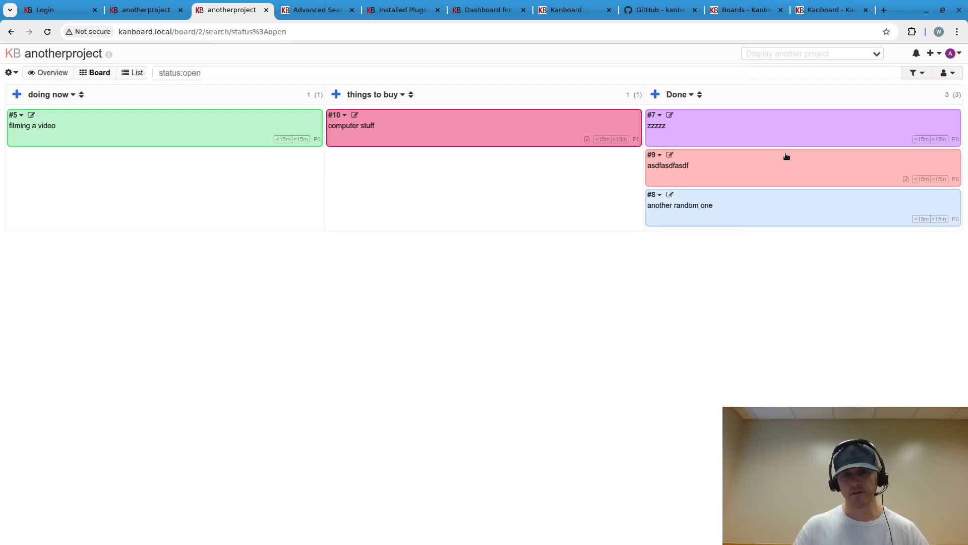
# - Open the red "asdfasdfasdf" task in Done for editing and change its title to "did some some work online"
pyautogui.click(733, 167)
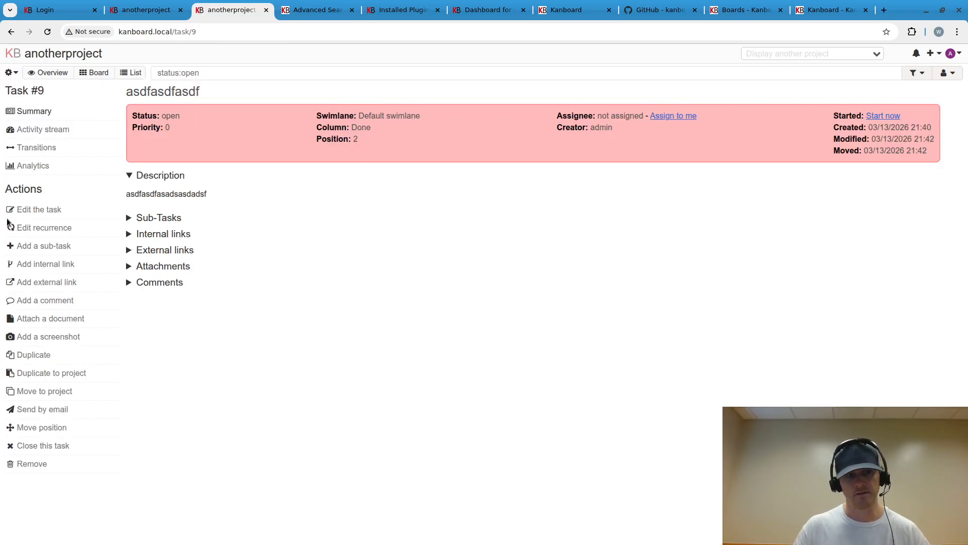
pyautogui.click(25, 210)
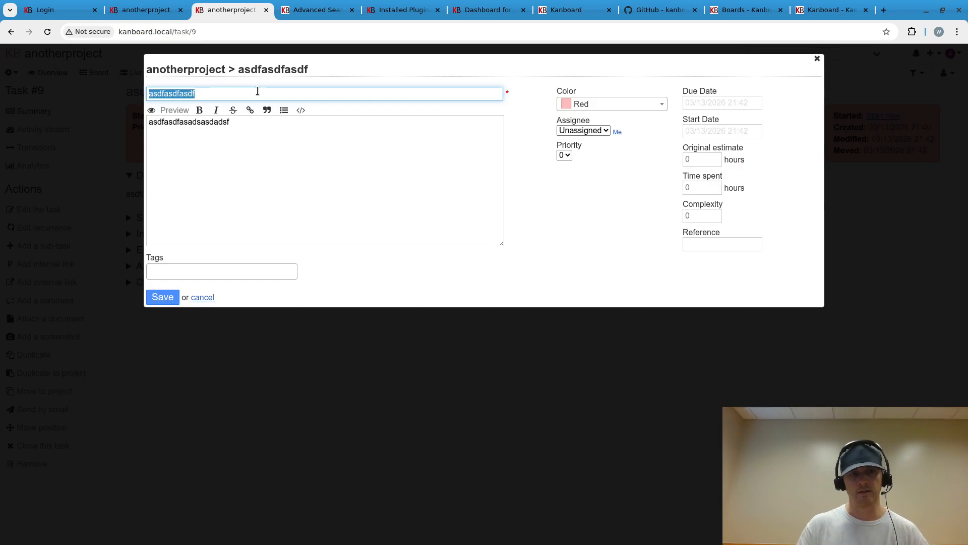
pyautogui.write('did some some')
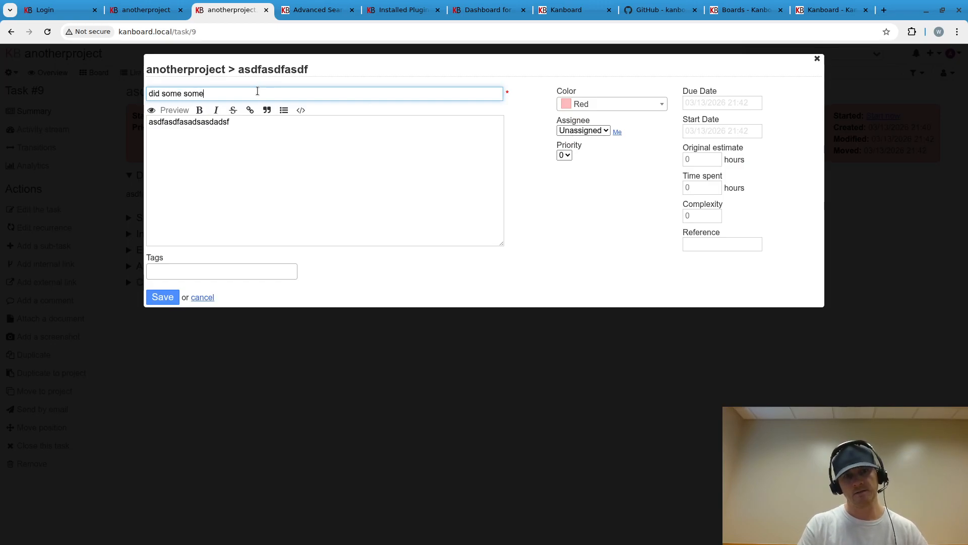
pyautogui.write(' work online')
# - Clear the red task's description, save the task and return to the anotherproject board
pyautogui.hotkey('ctrl', 'a')
pyautogui.click(326, 153)
pyautogui.hotkey('ctrl', 'a')
pyautogui.press('BackSpace')
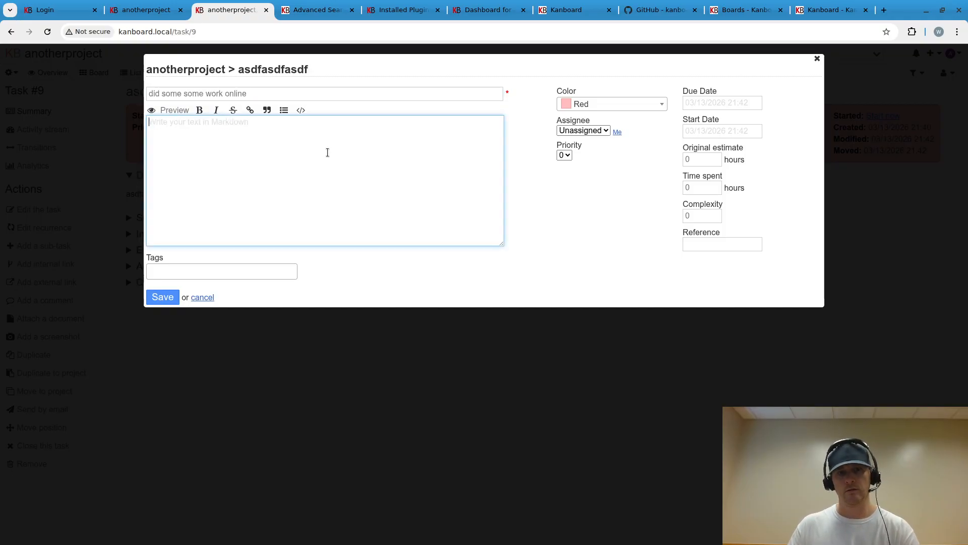
pyautogui.click(162, 297)
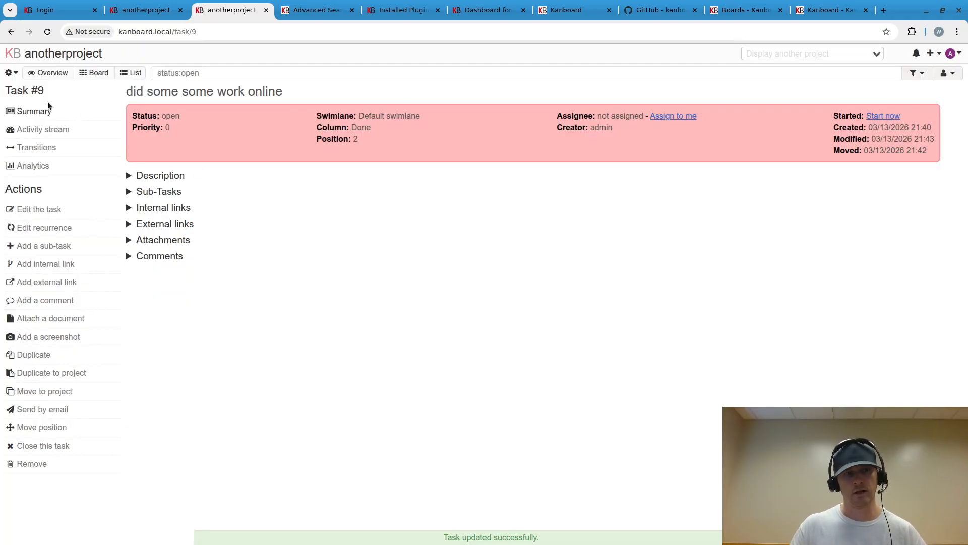
pyautogui.click(52, 72)
pyautogui.click(94, 73)
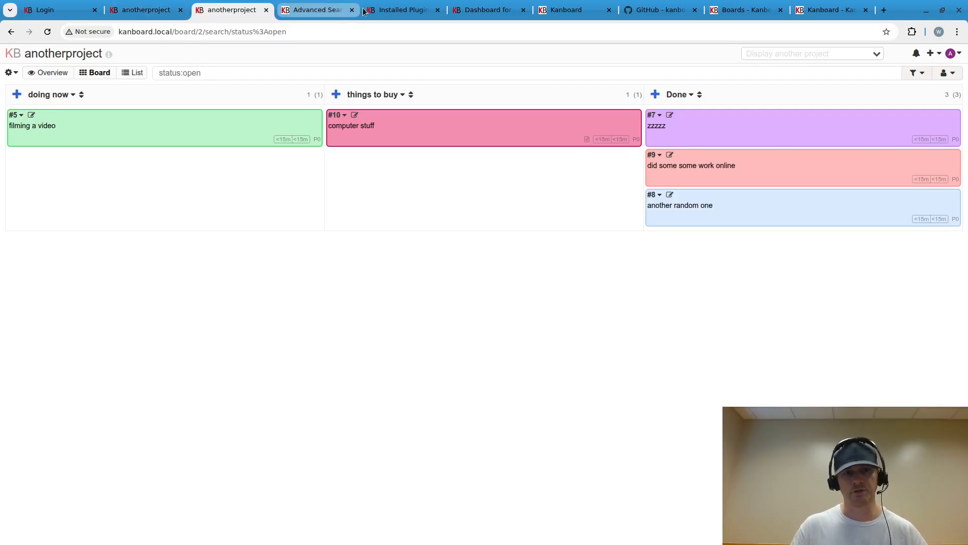
# - View the admin dashboard, the feature overview on kanboard.org and the Installed Plugins page
pyautogui.click(404, 10)
pyautogui.click(471, 12)
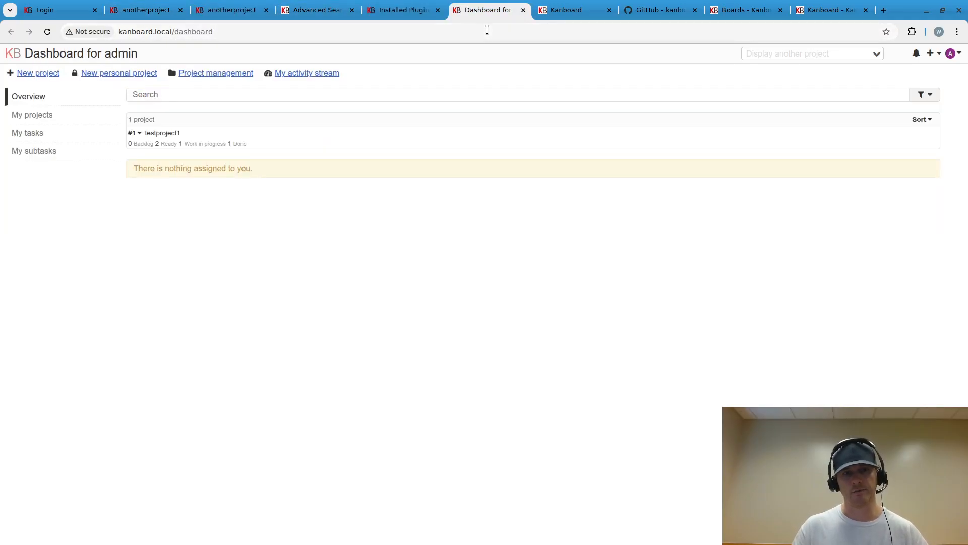
pyautogui.click(560, 9)
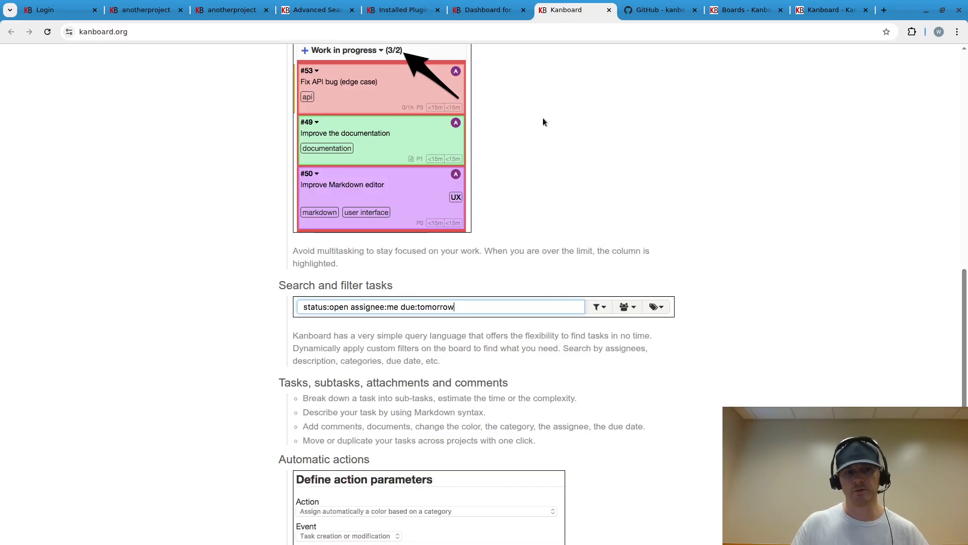
pyautogui.click(500, 13)
pyautogui.click(410, 9)
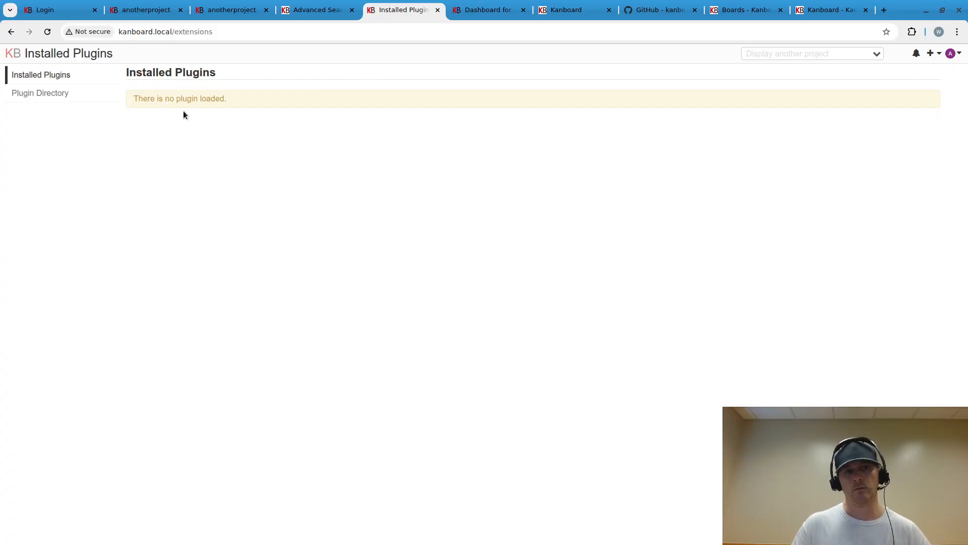
# - Open the Plugin Directory and examine the available plugins and their descriptions
pyautogui.click(40, 94)
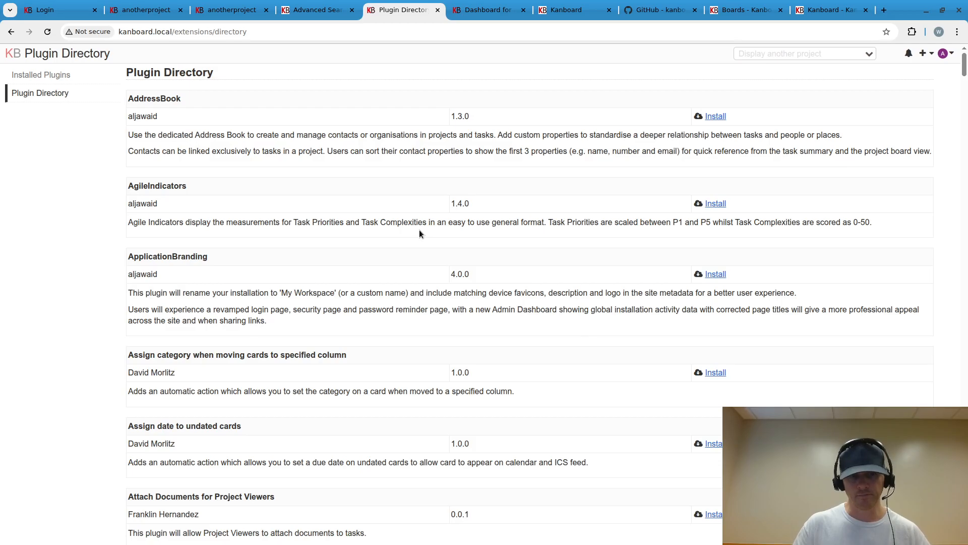
pyautogui.scroll(-20, 421, 231)
pyautogui.scroll(-20, 429, 237)
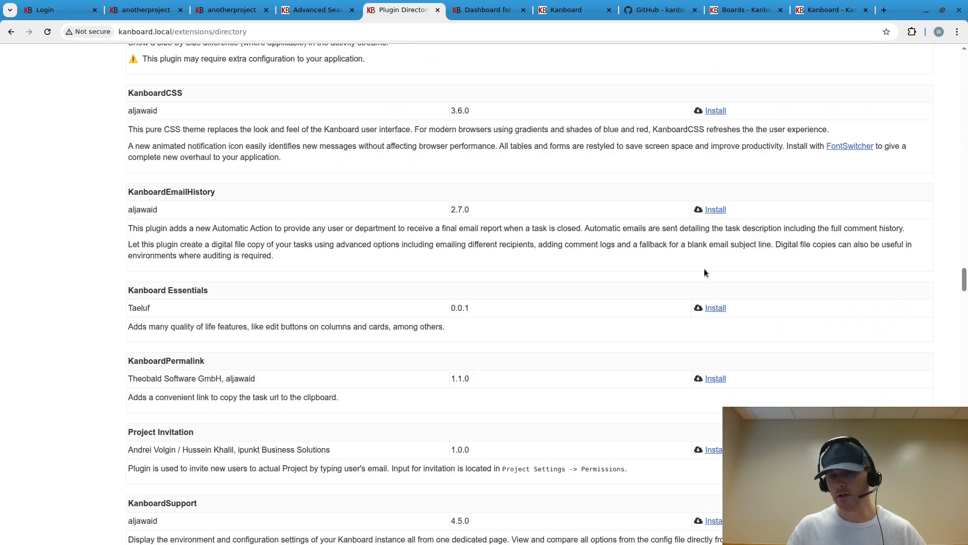
pyautogui.scroll(20, 962, 70)
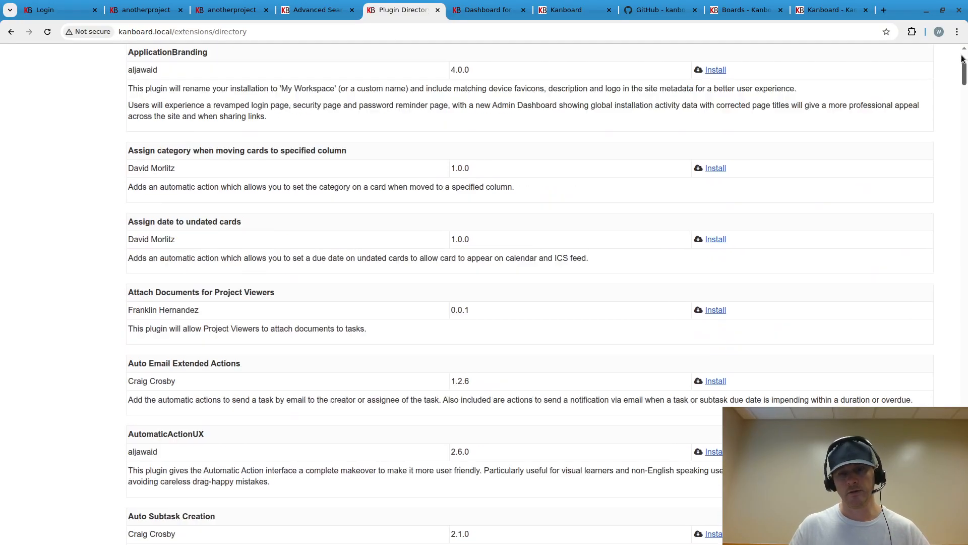
pyautogui.click(483, 14)
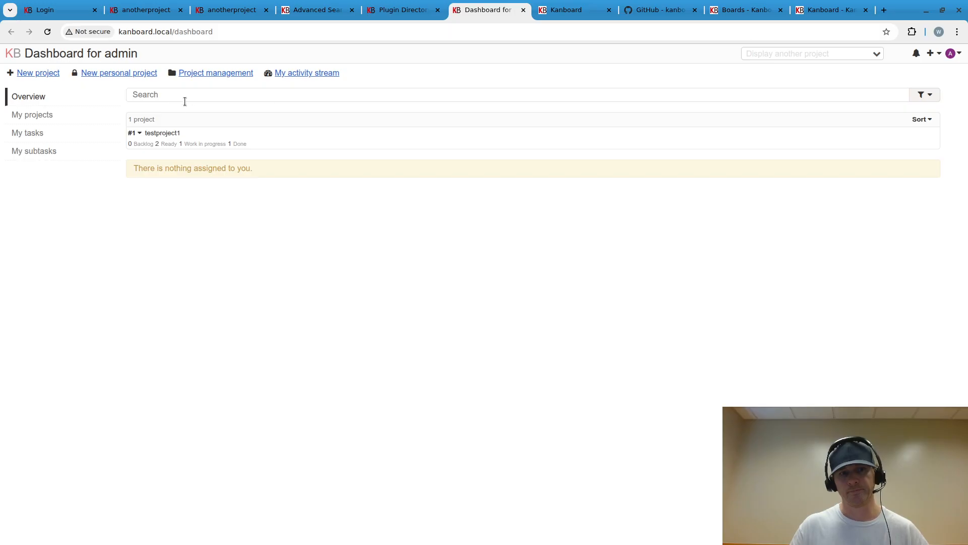
pyautogui.click(403, 12)
pyautogui.scroll(-15, 307, 302)
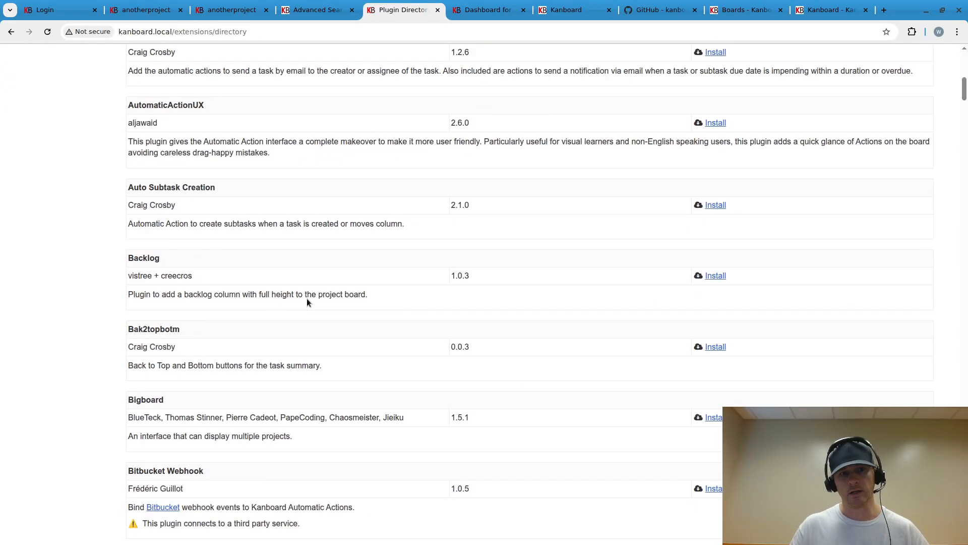
pyautogui.scroll(-20, 318, 299)
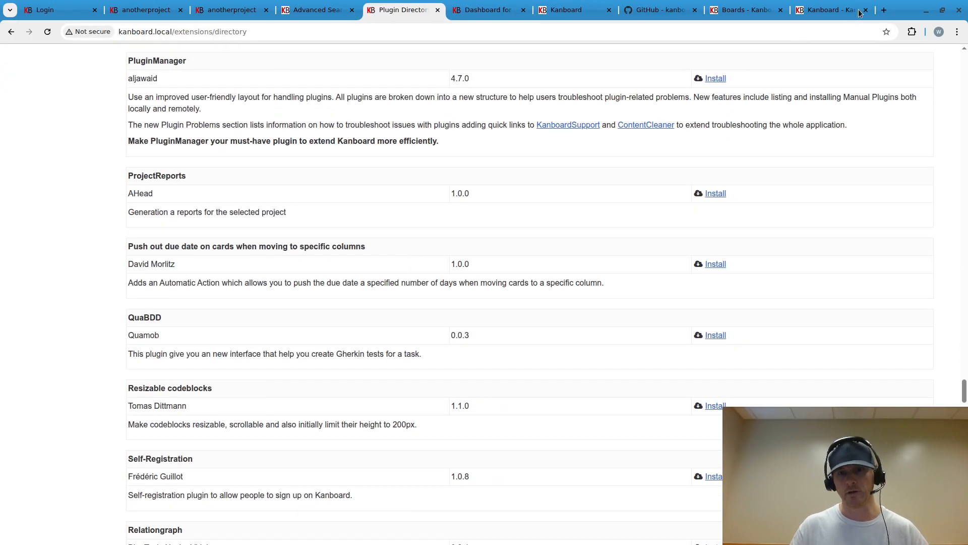
# - View the Kanboard documentation, and show anotherproject's tasks as a list before returning to its board
pyautogui.click(755, 14)
pyautogui.click(799, 14)
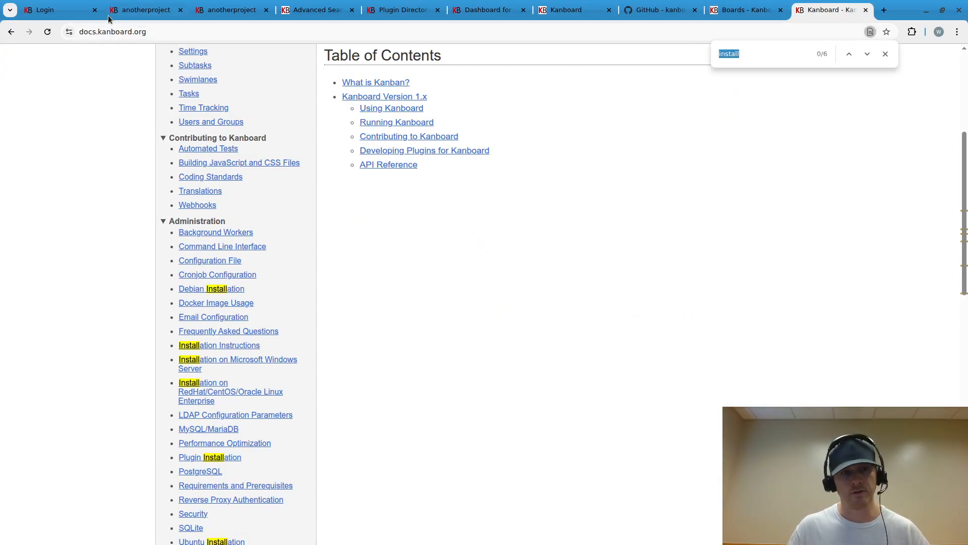
pyautogui.click(126, 12)
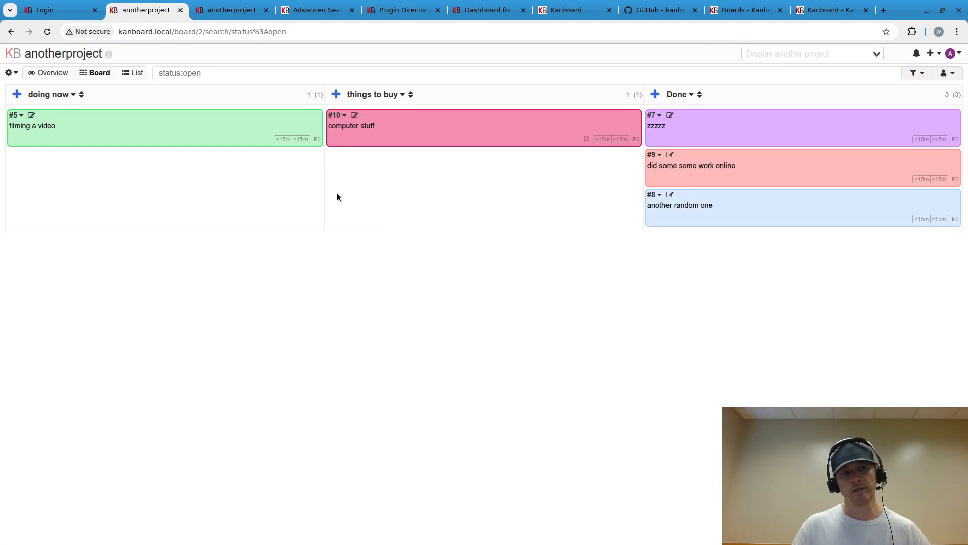
pyautogui.click(125, 74)
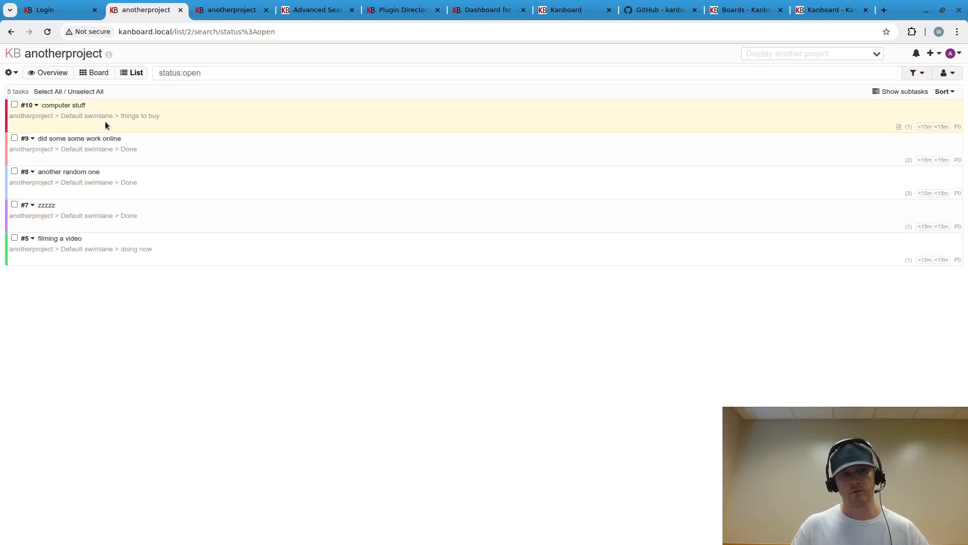
pyautogui.click(102, 74)
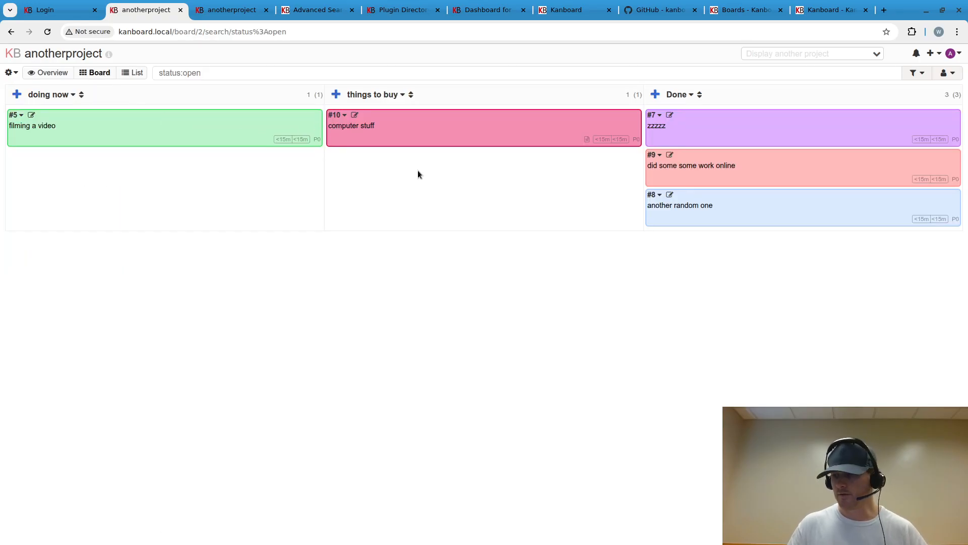
# - Search the Plugin Directory page for "swimlane"
pyautogui.click(310, 11)
pyautogui.click(387, 13)
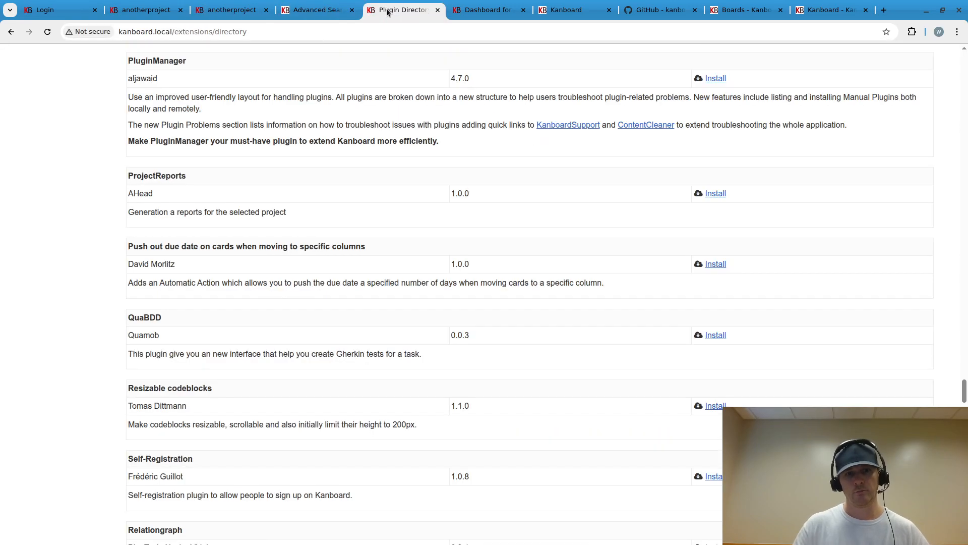
pyautogui.hotkey('ctrl', 'f')
pyautogui.write('swimlane')
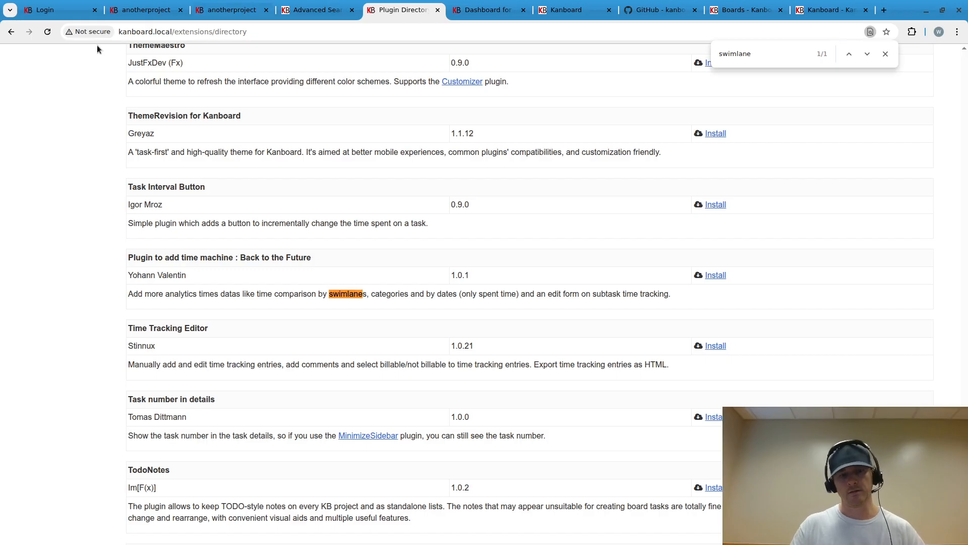
# - View the admin dashboard and the kanboard.org features page again, ending on the anotherproject board
pyautogui.click(477, 10)
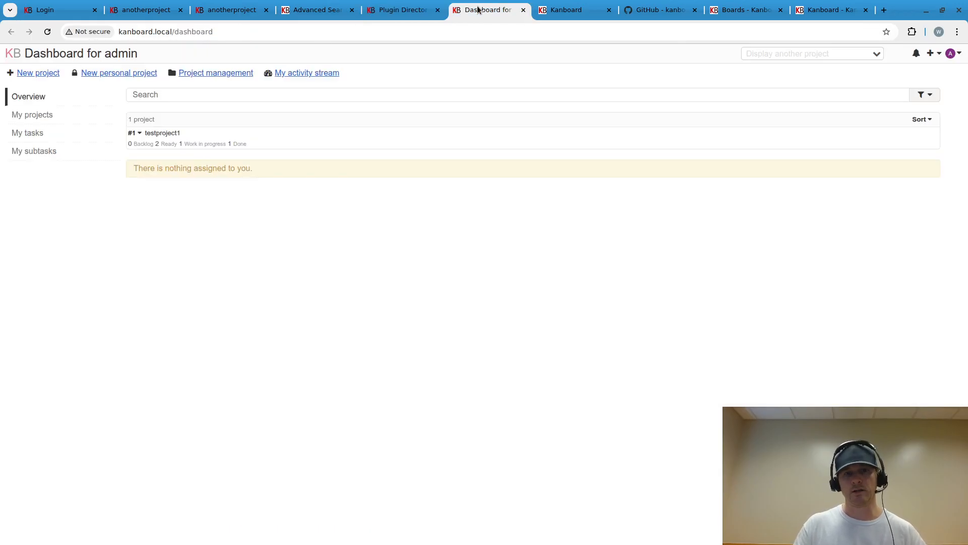
pyautogui.click(566, 11)
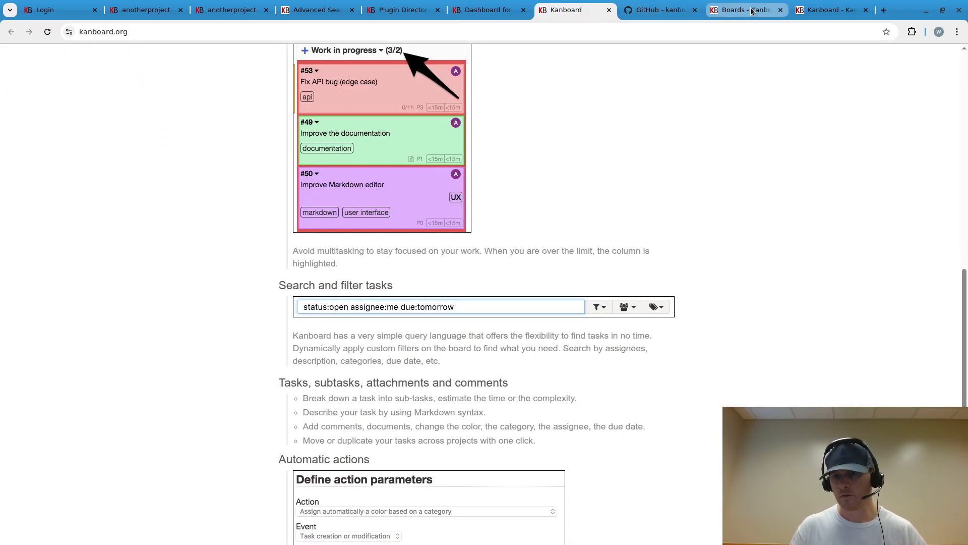
pyautogui.click(144, 10)
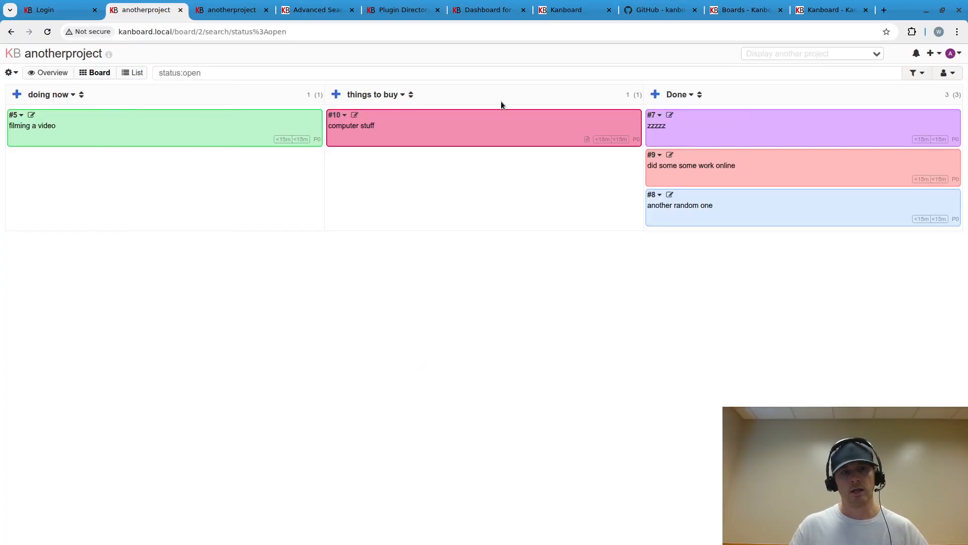
# - Examine the account, project-creation and task filter options on the anotherproject board, and check the notifications
pyautogui.click(951, 59)
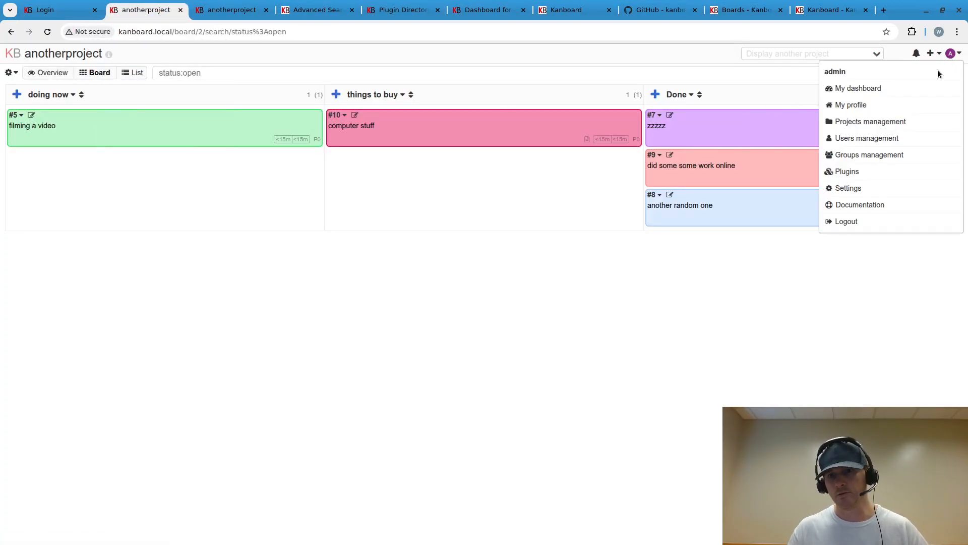
pyautogui.click(888, 166)
pyautogui.click(932, 53)
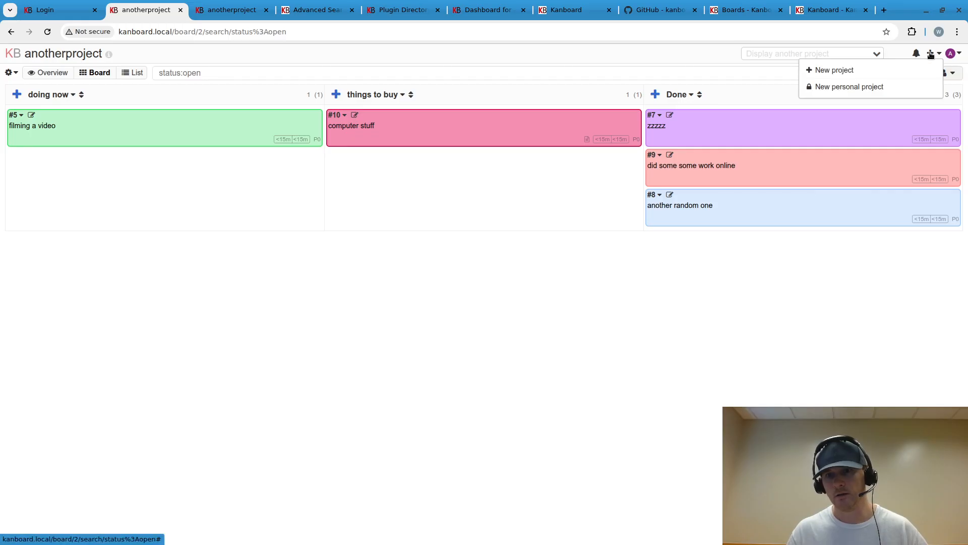
pyautogui.click(177, 173)
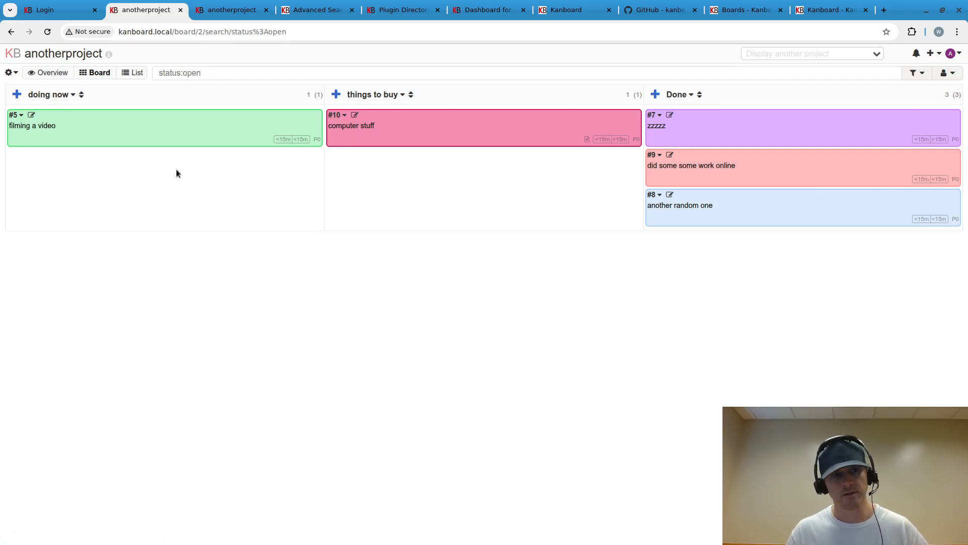
pyautogui.click(948, 73)
pyautogui.click(924, 75)
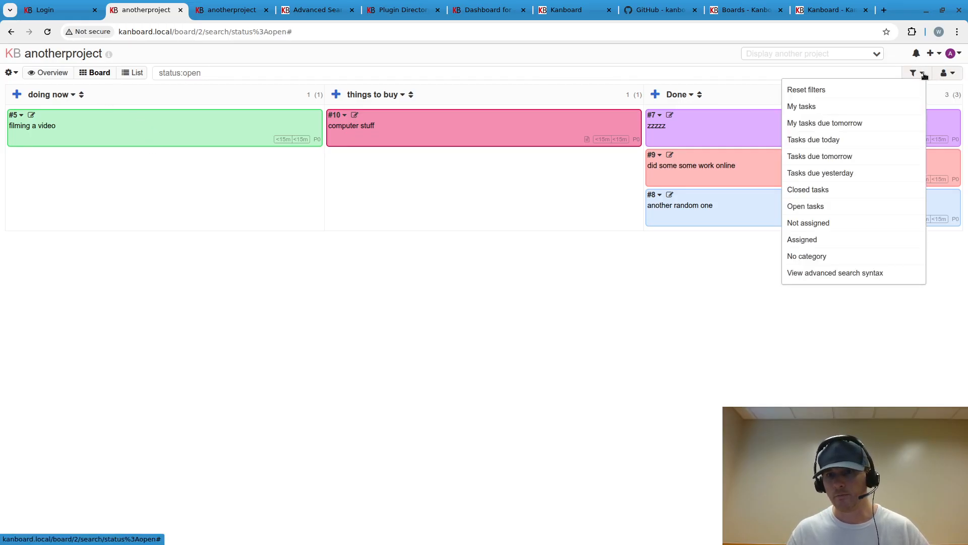
pyautogui.click(958, 53)
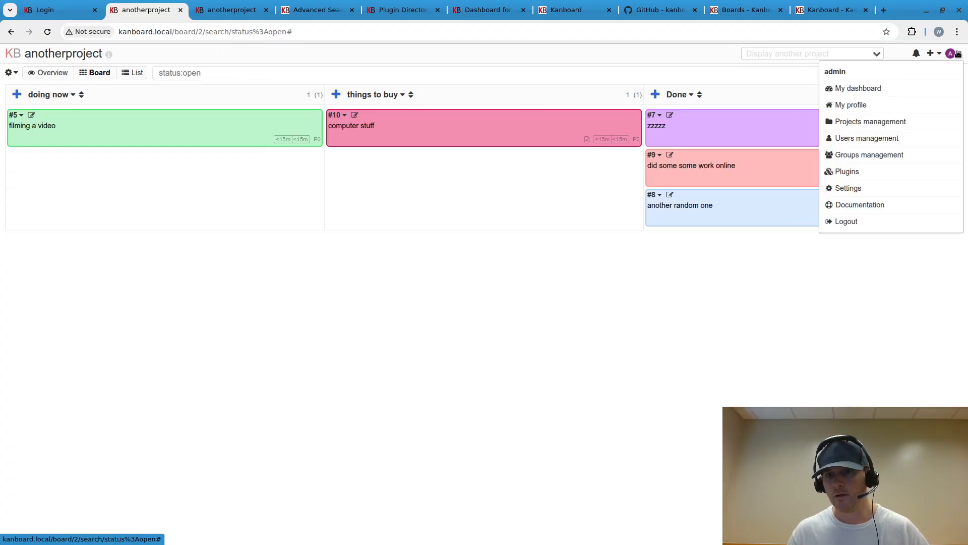
pyautogui.click(916, 54)
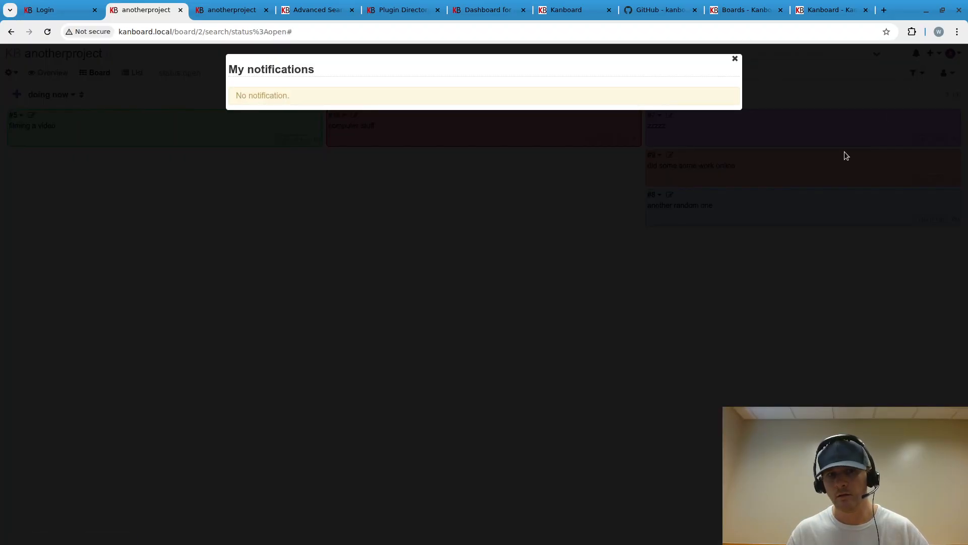
pyautogui.click(807, 136)
# - Export anotherproject's tasks with a start date of March 1, 2026 and an end date, and open Tasks.csv in LibreOffice Calc
pyautogui.click(11, 73)
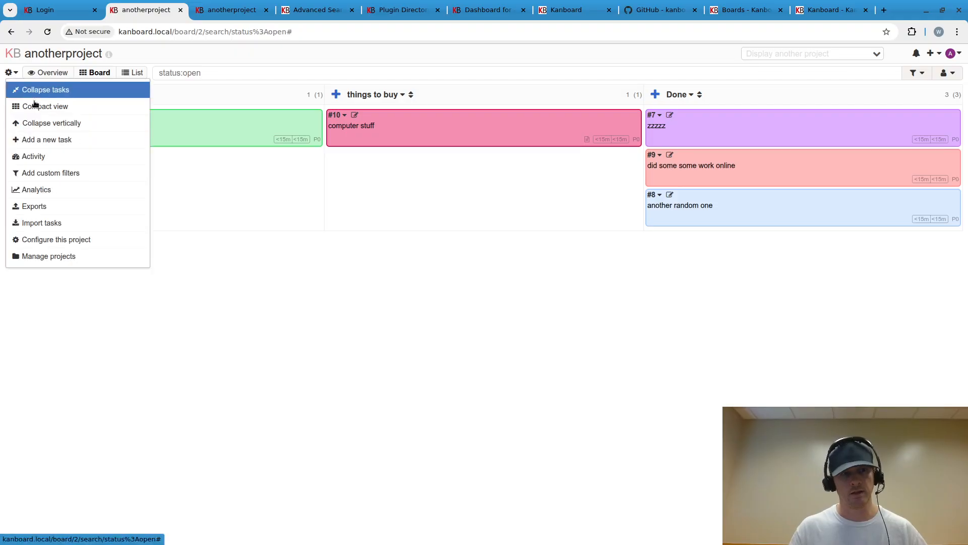
pyautogui.click(48, 207)
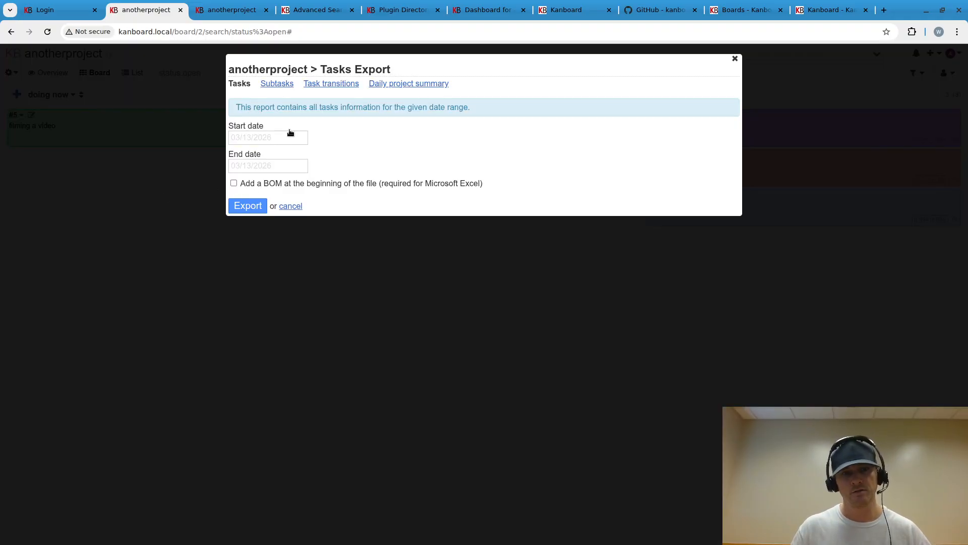
pyautogui.click(268, 136)
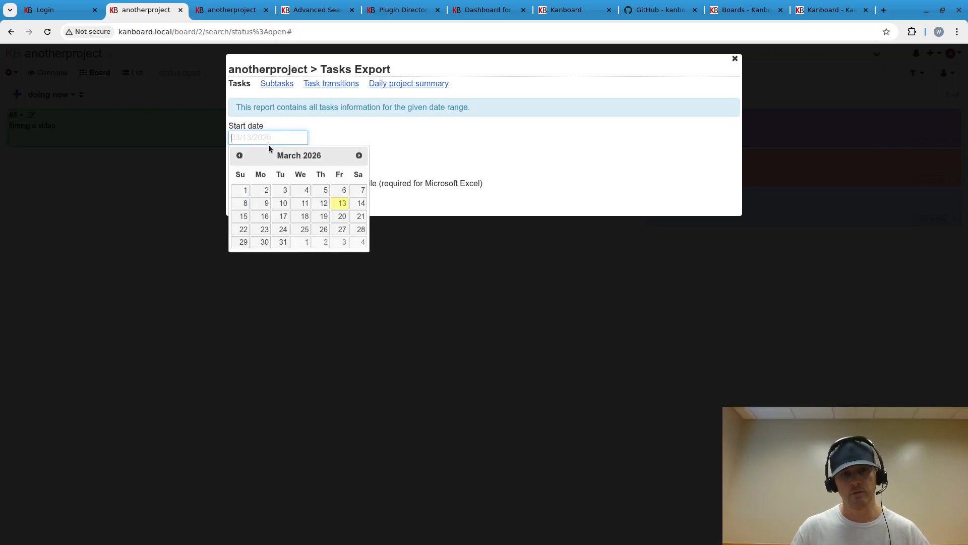
pyautogui.click(242, 190)
pyautogui.click(253, 166)
pyautogui.click(342, 271)
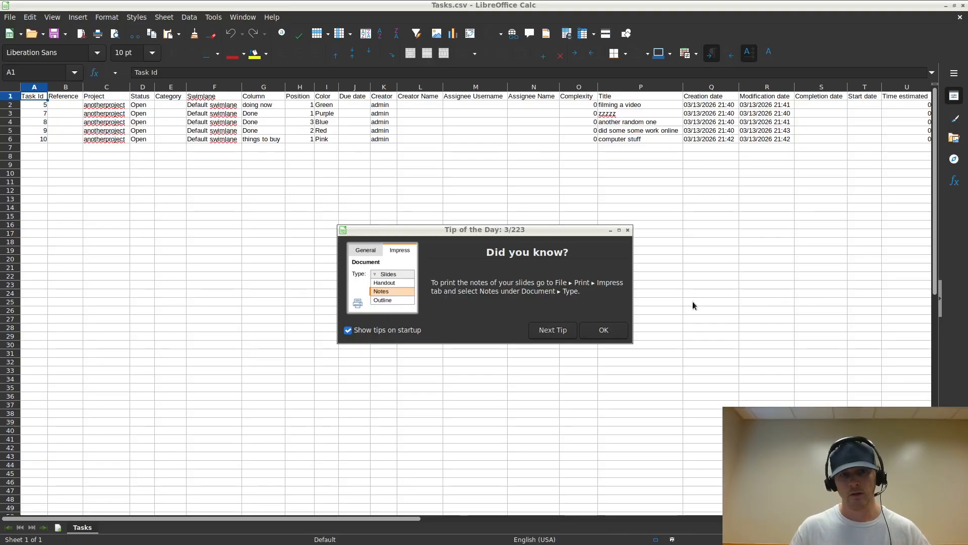
pyautogui.click(625, 334)
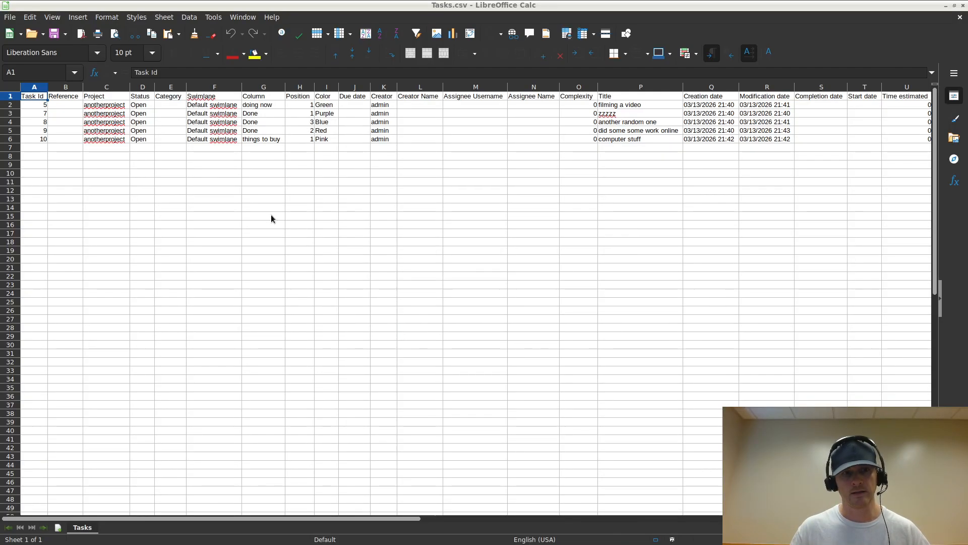
# - Examine the exported task fields across row 4 of Tasks.csv past the Tags column, and switch back to the anotherproject board in the browser
pyautogui.click(331, 214)
pyautogui.scroll(4, 413, 201)
pyautogui.click(373, 134)
pyautogui.press('Right')
pyautogui.press('Right')
pyautogui.press('Right')
pyautogui.press('Right')
pyautogui.press('Right')
pyautogui.press('Right')
pyautogui.press('Right')
pyautogui.press('Right')
pyautogui.press('Right')
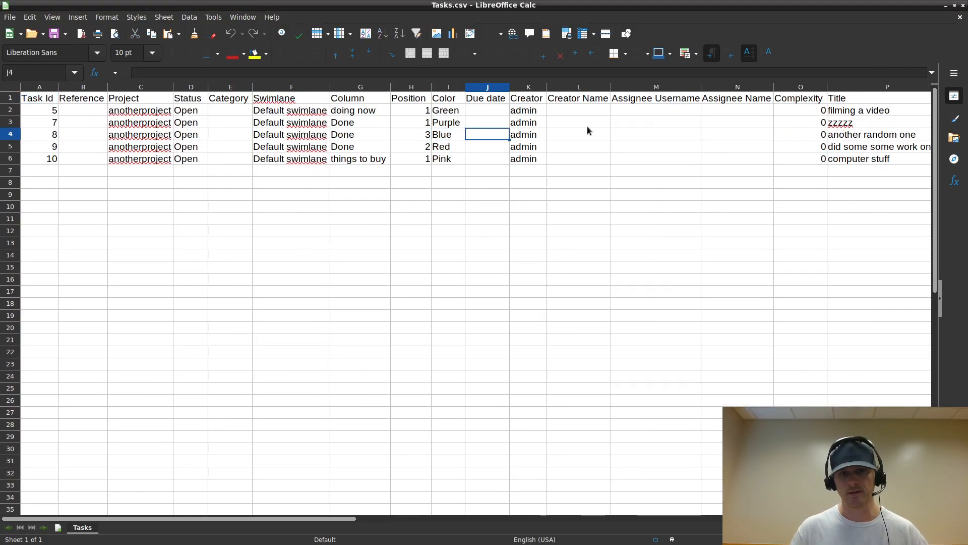
pyautogui.press('Right')
pyautogui.press('Right')
pyautogui.press('Right')
pyautogui.press('Right')
pyautogui.press('Right')
pyautogui.press('Right')
pyautogui.press('Right')
pyautogui.press('Right')
pyautogui.press('Right')
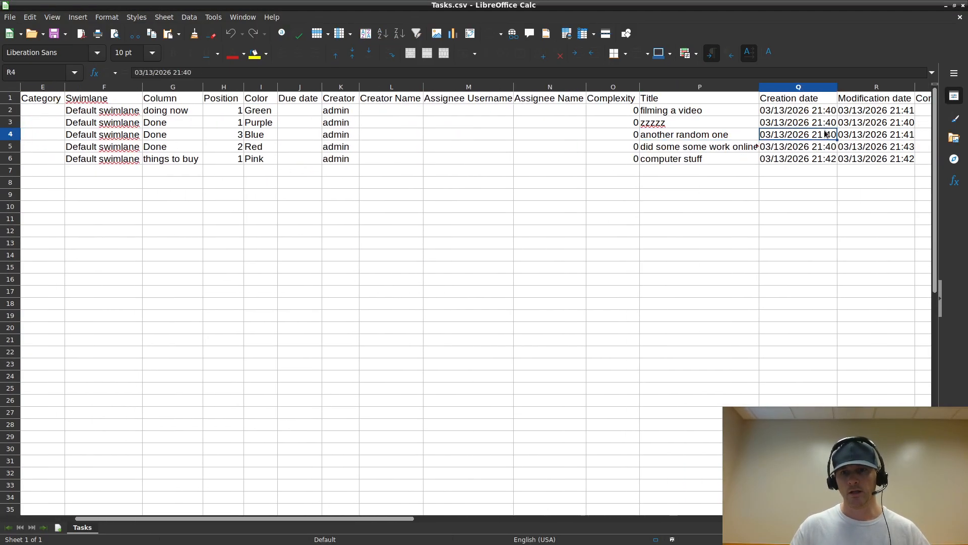
pyautogui.press('Right')
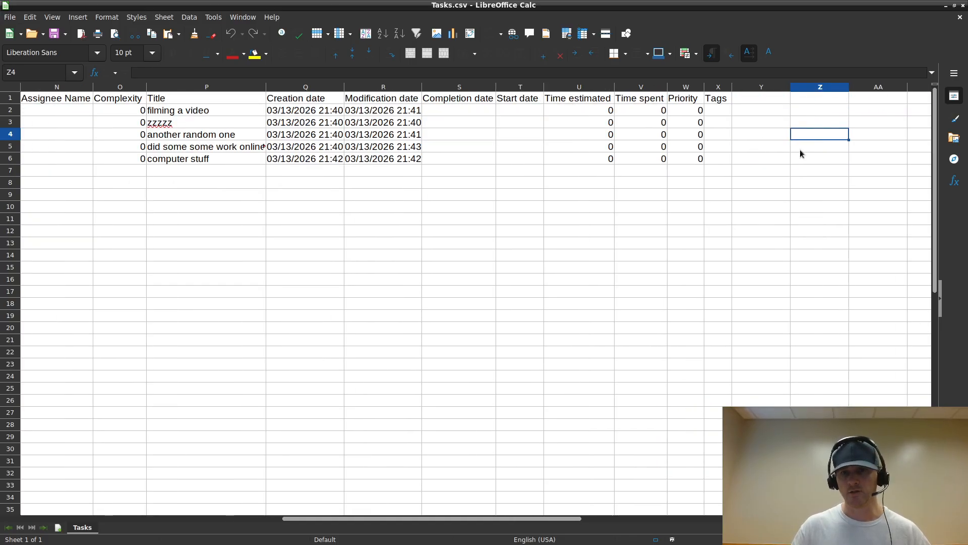
pyautogui.hotkey('alt', 'Tab')
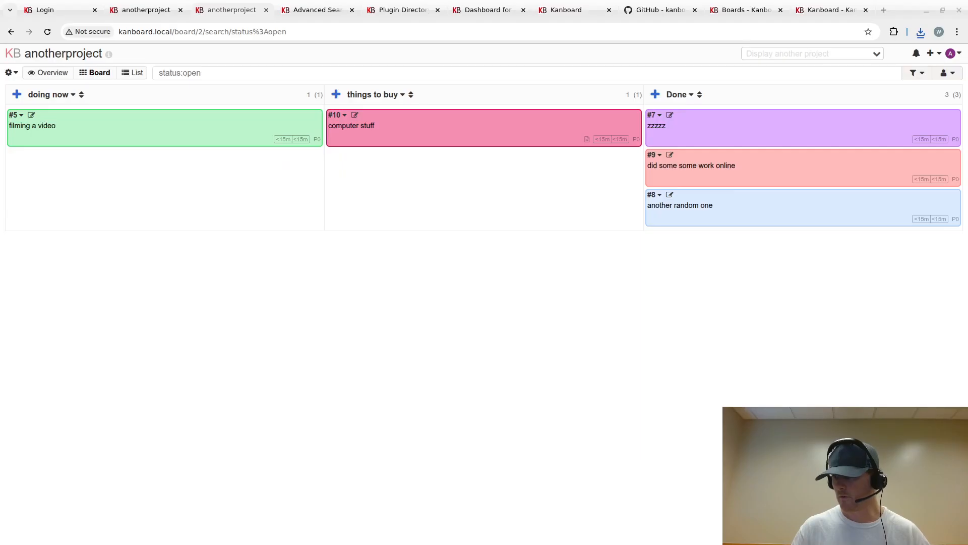